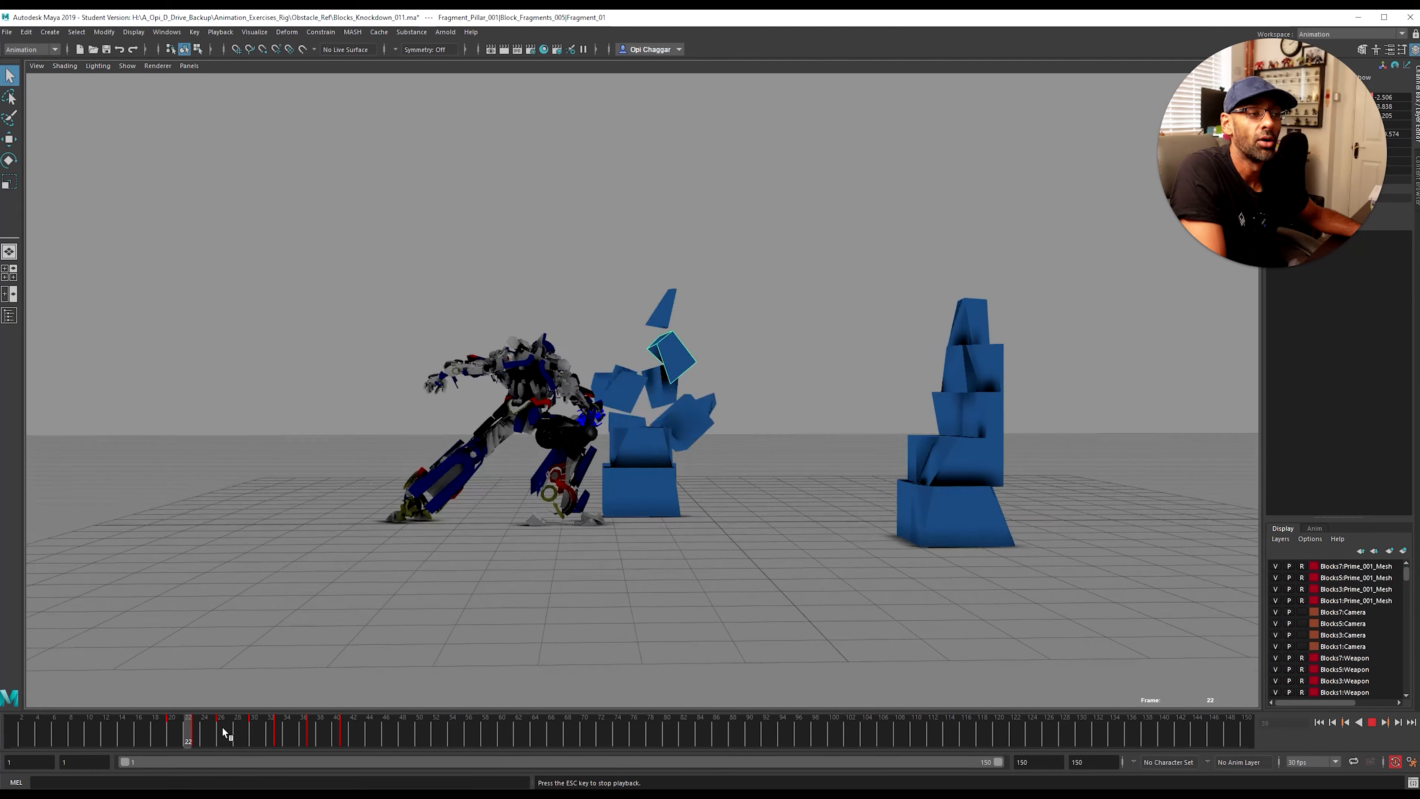
# Step: Return to frame 1, show NURBS curves in the viewport, and select the robot's COG control
pyautogui.moveTo(234, 730); pyautogui.dragTo(13, 738)
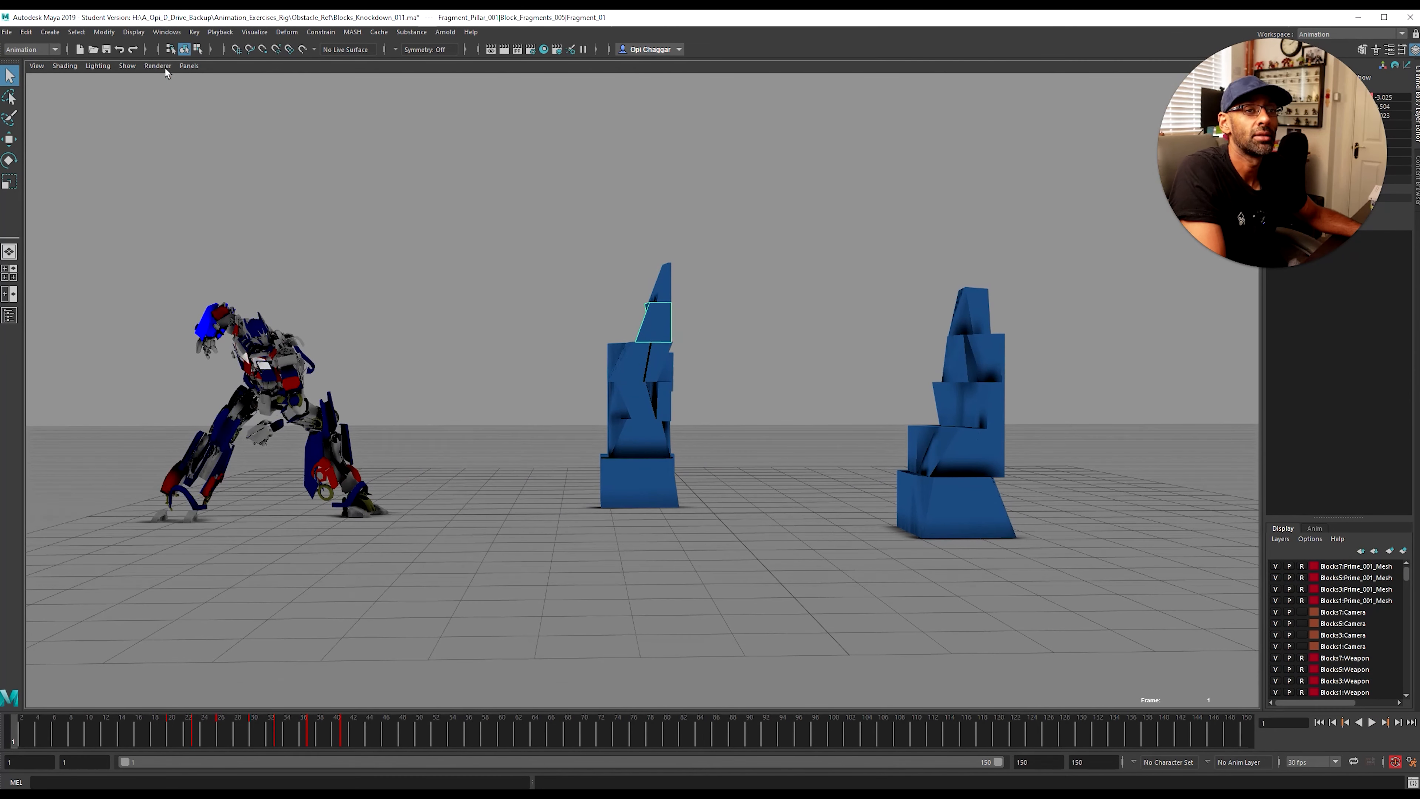
pyautogui.click(128, 66)
pyautogui.click(140, 152)
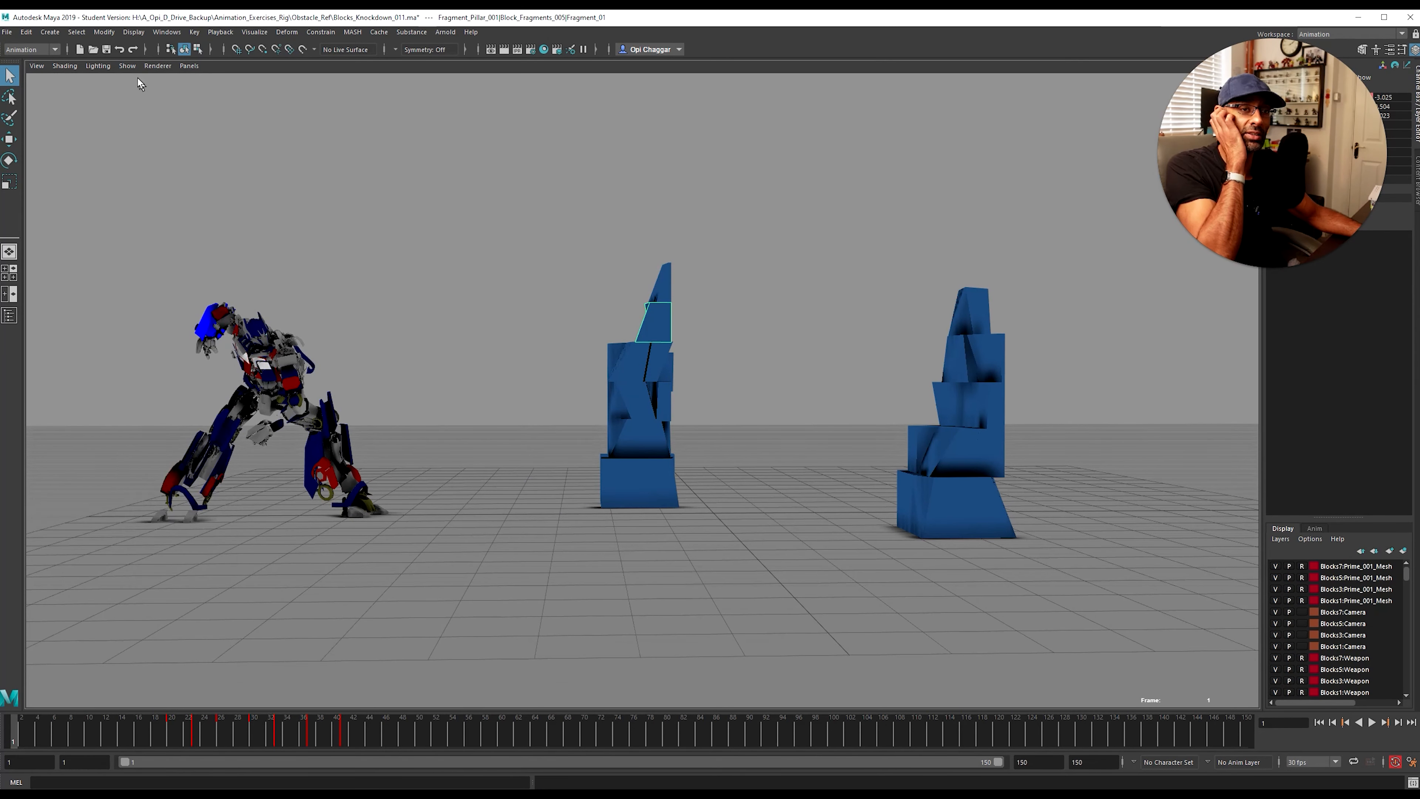
pyautogui.click(127, 65)
pyautogui.click(146, 141)
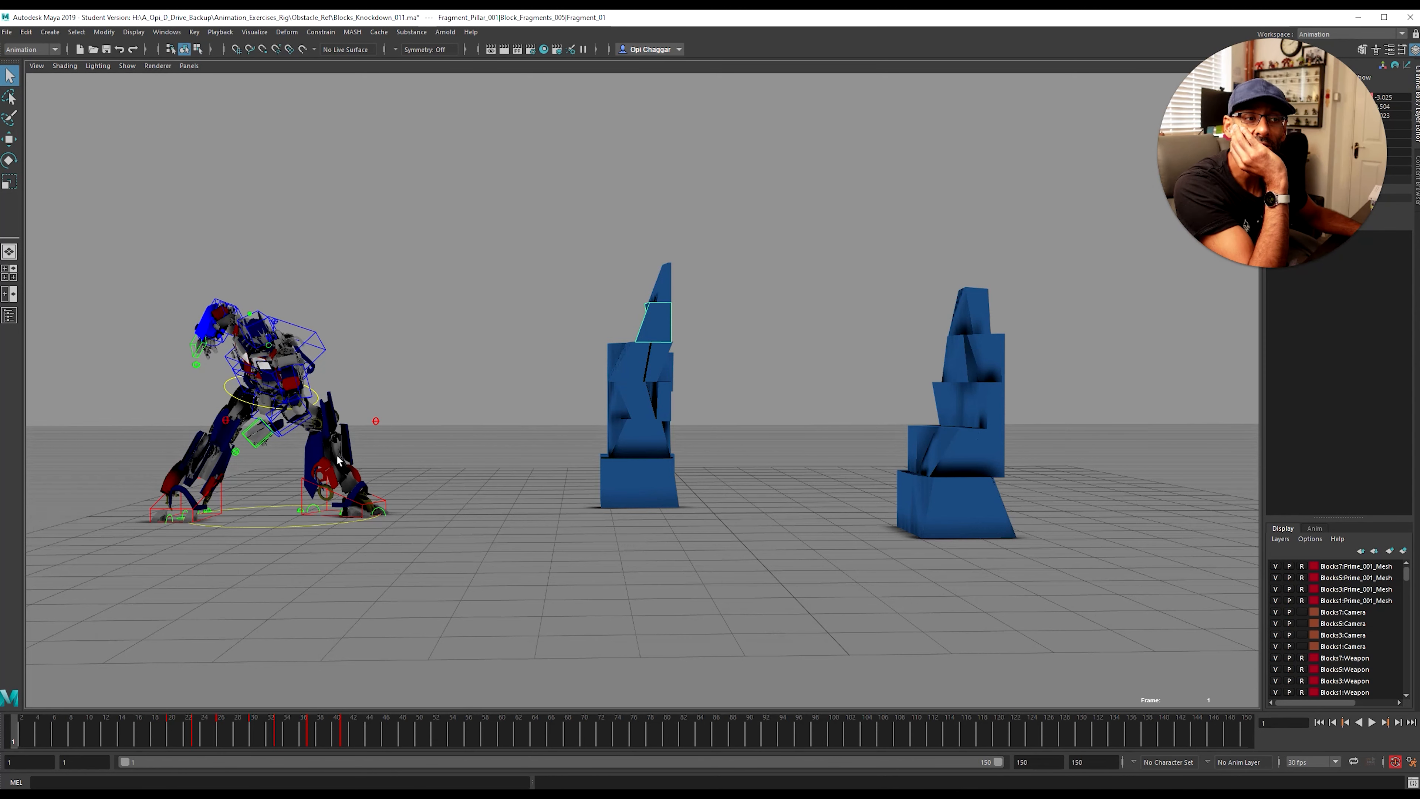
pyautogui.click(227, 391)
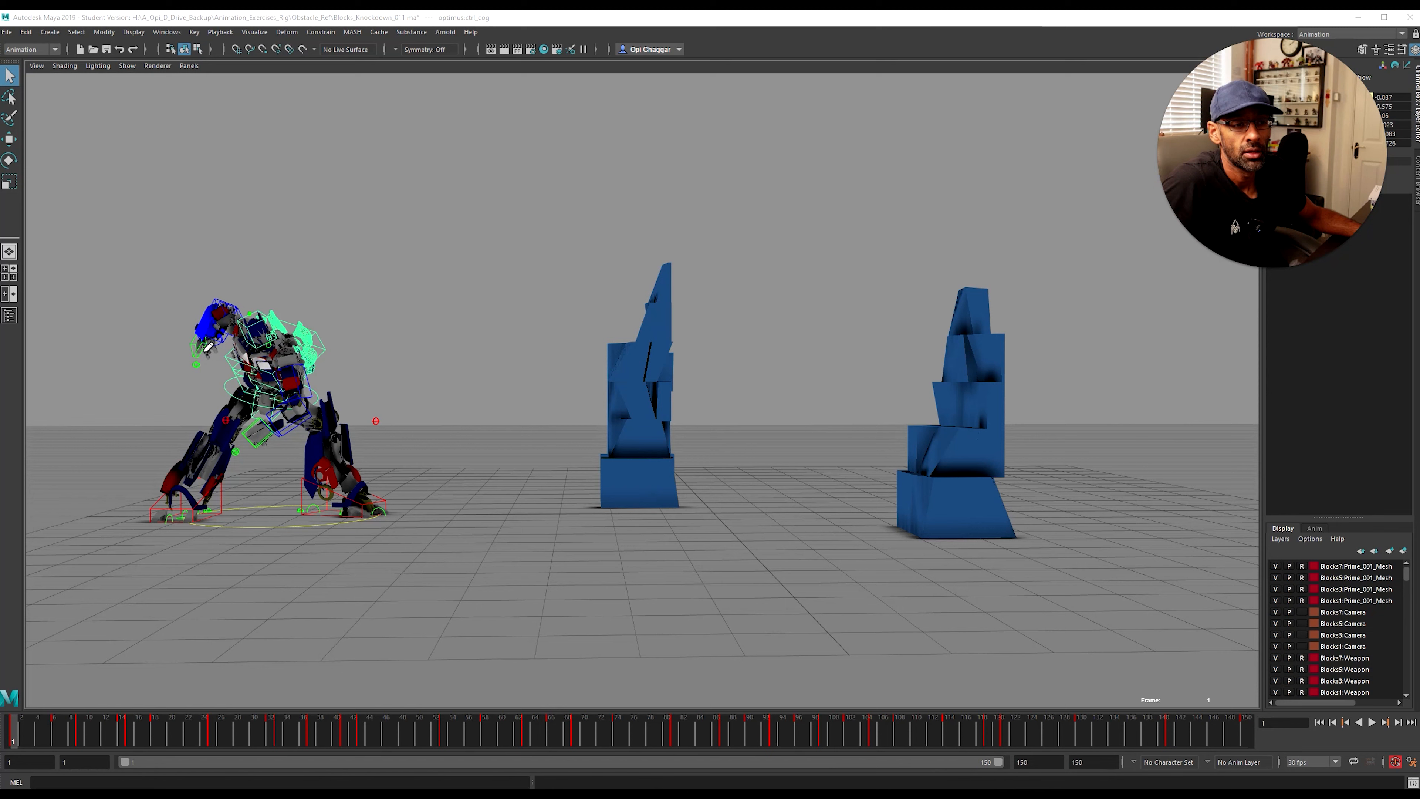
# Step: Sketch temporary guide lines over the robot's frame 1 pose for its triangular stance, spine curve, line of action and hips, then clear them
pyautogui.moveTo(142, 505)
pyautogui.mouseDown()
pyautogui.moveTo(271, 310)
pyautogui.moveTo(388, 501)
pyautogui.moveTo(159, 497)
pyautogui.moveTo(226, 309)
pyautogui.mouseUp()
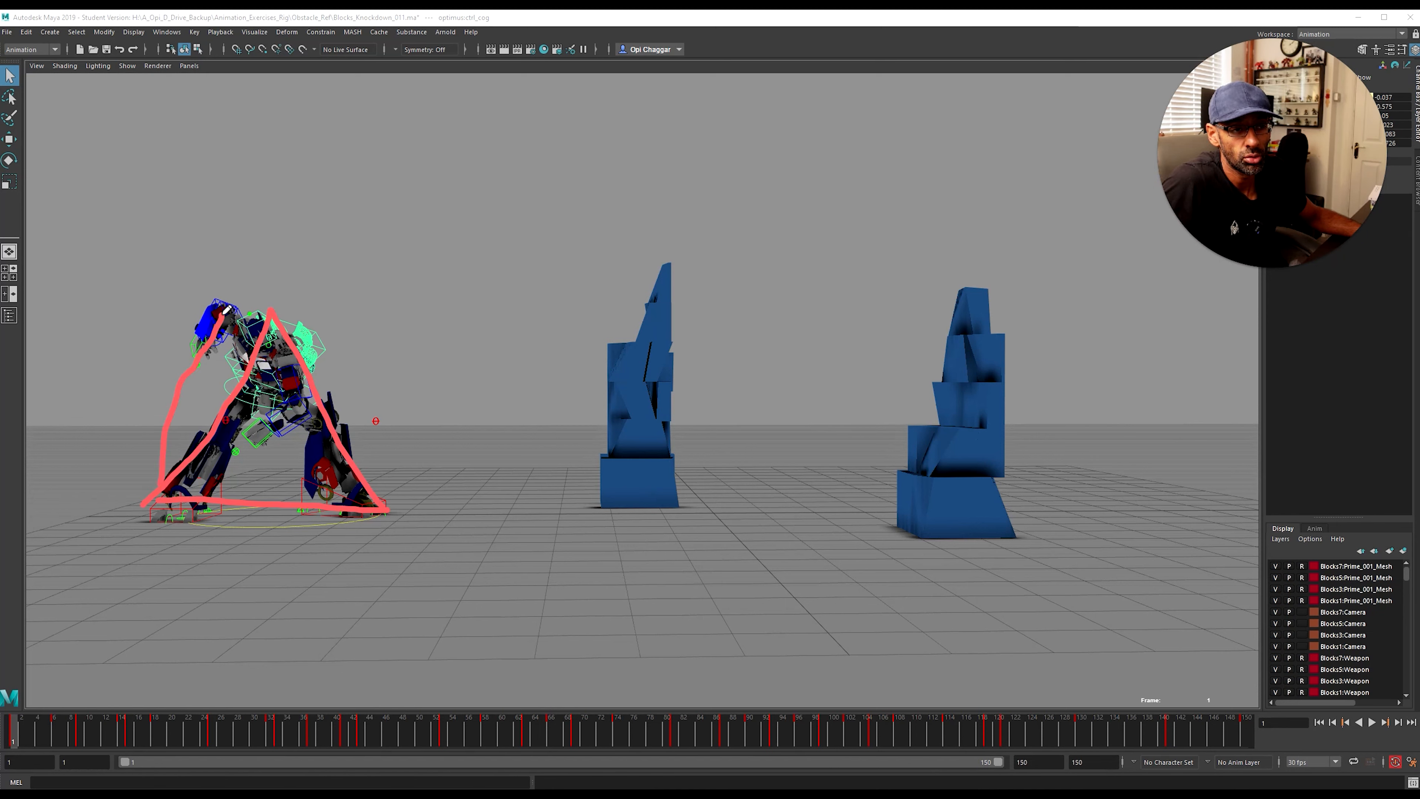
pyautogui.press('Escape')
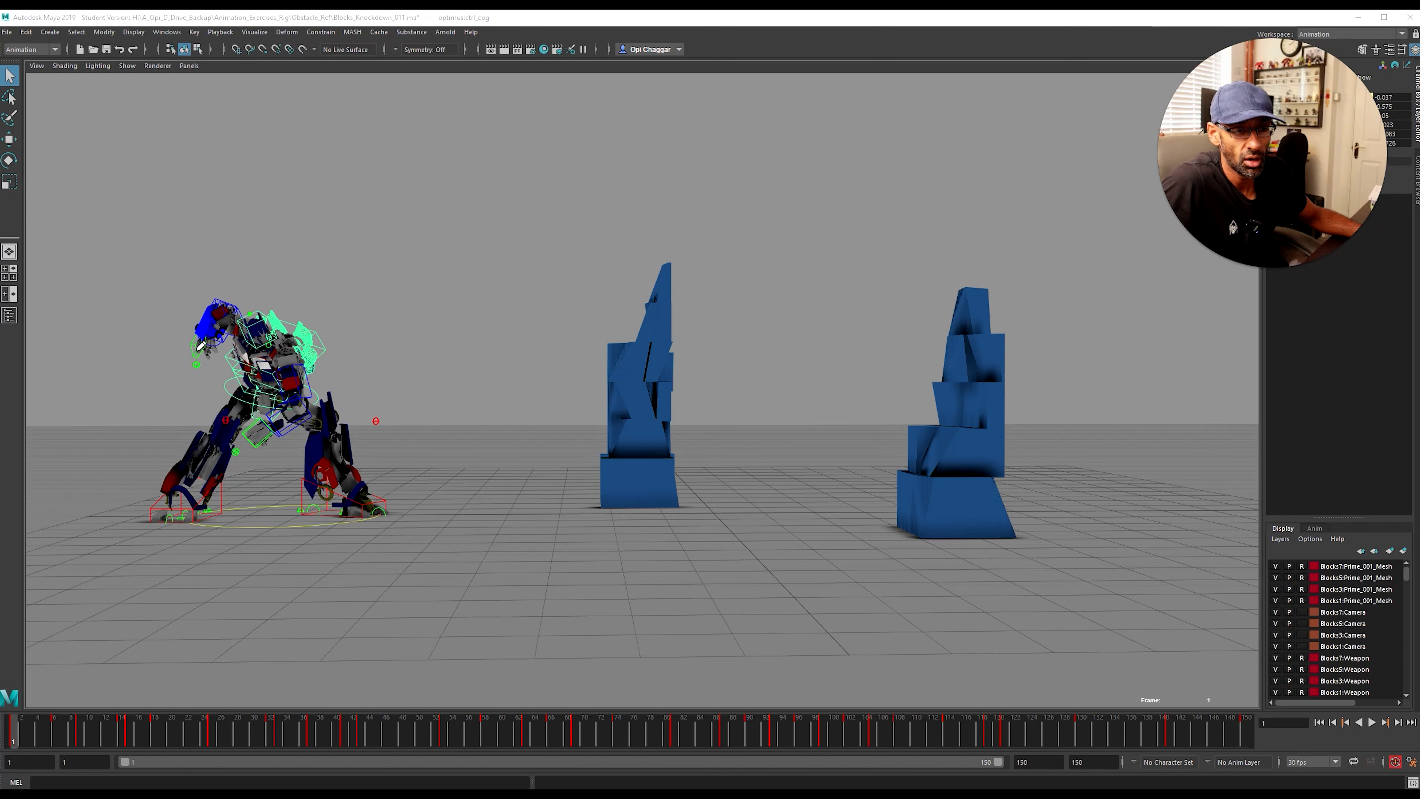
pyautogui.moveTo(189, 353)
pyautogui.mouseDown()
pyautogui.moveTo(213, 317)
pyautogui.moveTo(254, 321)
pyautogui.moveTo(288, 348)
pyautogui.moveTo(297, 390)
pyautogui.moveTo(270, 435)
pyautogui.mouseUp()
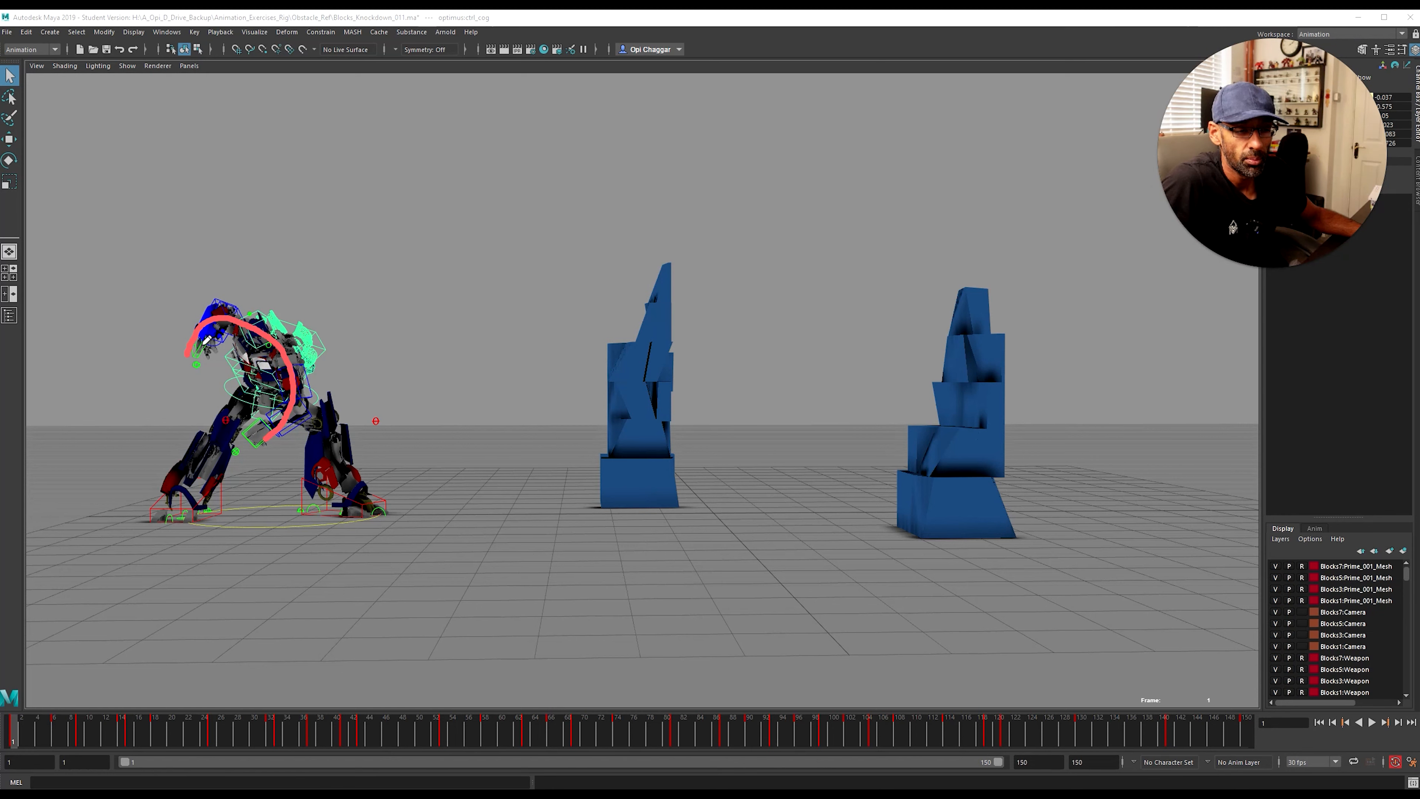
pyautogui.moveTo(366, 492)
pyautogui.mouseDown()
pyautogui.moveTo(325, 419)
pyautogui.moveTo(198, 284)
pyautogui.moveTo(138, 364)
pyautogui.moveTo(213, 281)
pyautogui.moveTo(403, 495)
pyautogui.mouseUp()
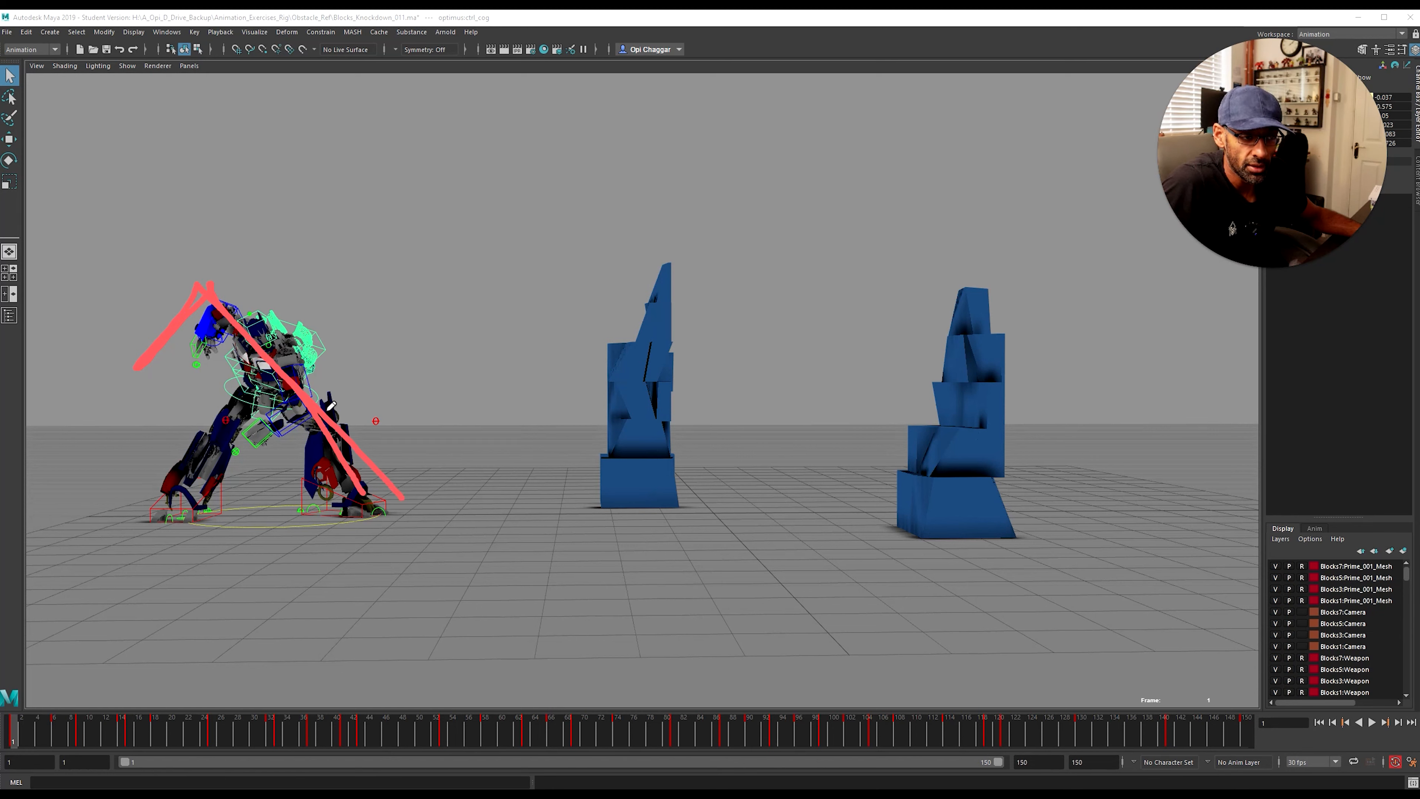
pyautogui.moveTo(262, 326)
pyautogui.mouseDown()
pyautogui.moveTo(287, 375)
pyautogui.moveTo(283, 463)
pyautogui.mouseUp()
pyautogui.moveTo(261, 316)
pyautogui.mouseDown()
pyautogui.moveTo(288, 419)
pyautogui.moveTo(279, 464)
pyautogui.moveTo(270, 456)
pyautogui.moveTo(292, 434)
pyautogui.moveTo(266, 432)
pyautogui.moveTo(293, 437)
pyautogui.moveTo(260, 413)
pyautogui.mouseUp()
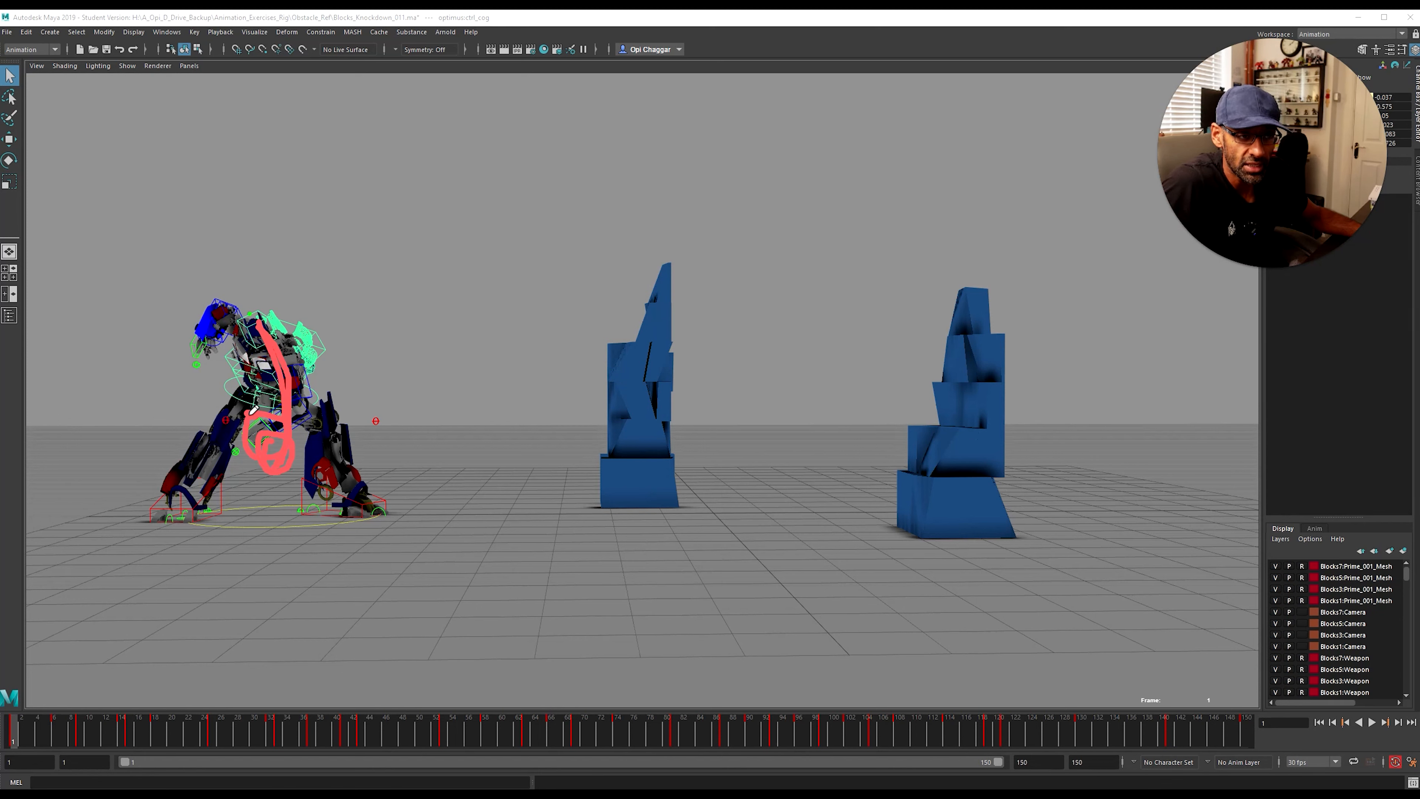
pyautogui.press('Escape')
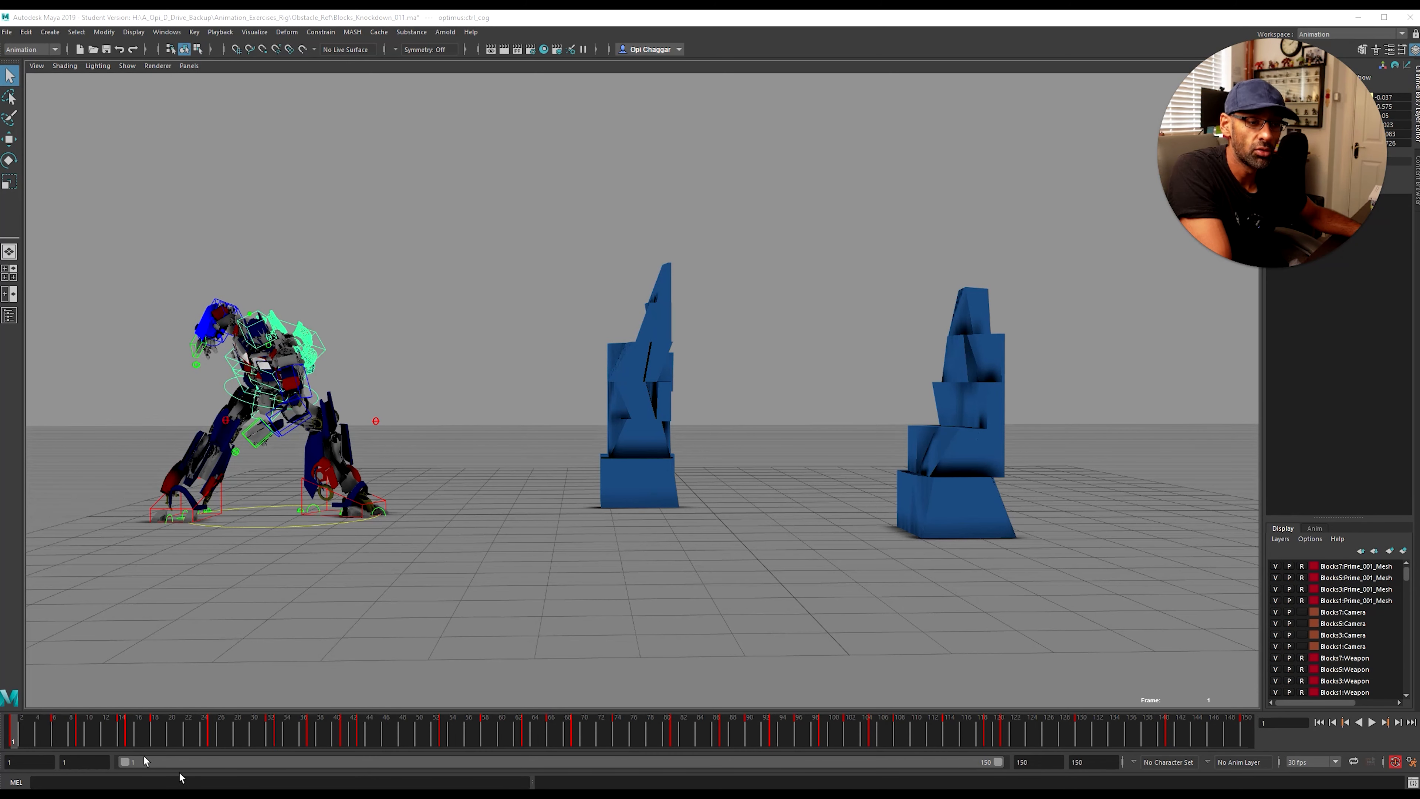
# Step: Go to frame 19 and sketch temporary guide lines over the robot's lunge, leg triangle and arm swing into the first pillar
pyautogui.hotkey('alt', 'v')
pyautogui.moveTo(34, 742); pyautogui.dragTo(164, 753)
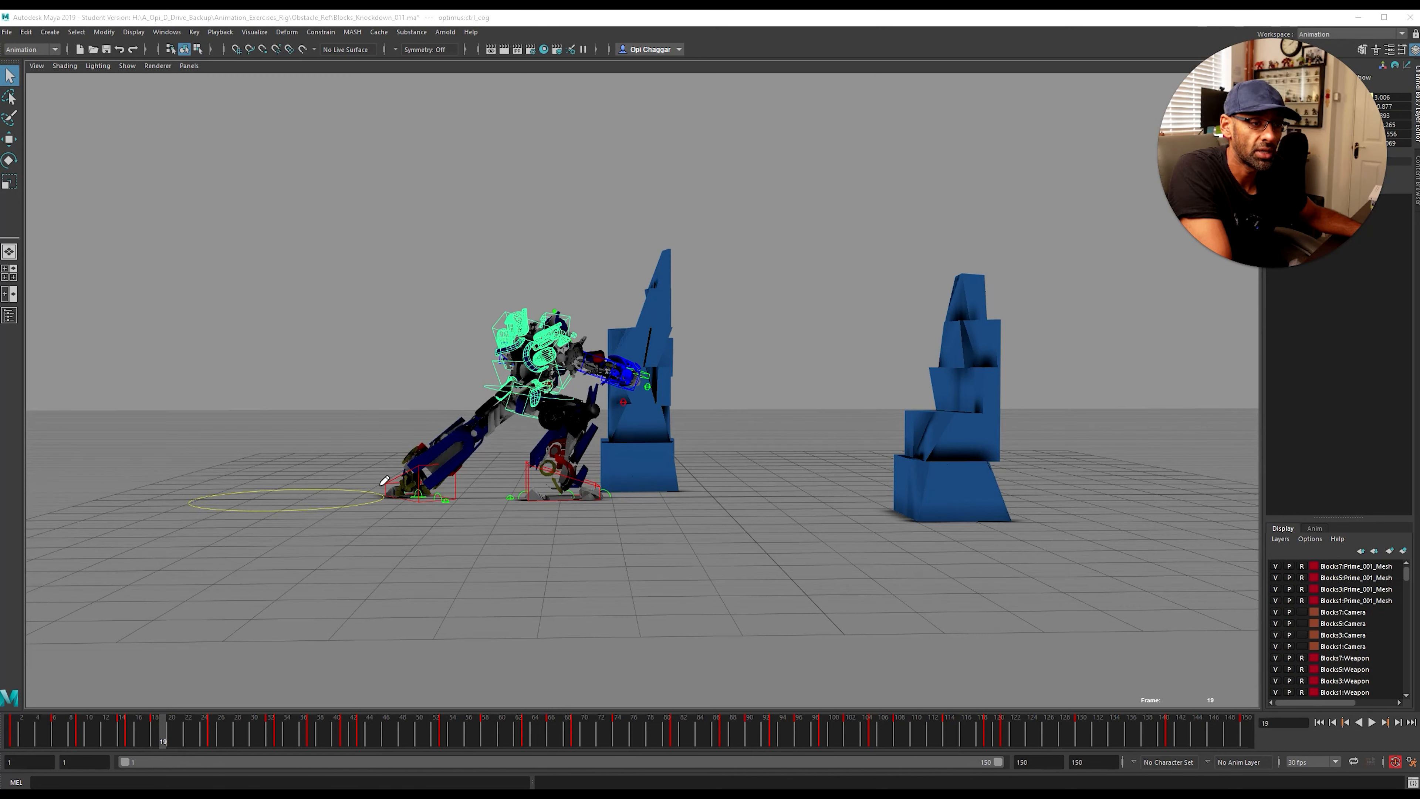
pyautogui.moveTo(385, 480); pyautogui.dragTo(761, 328)
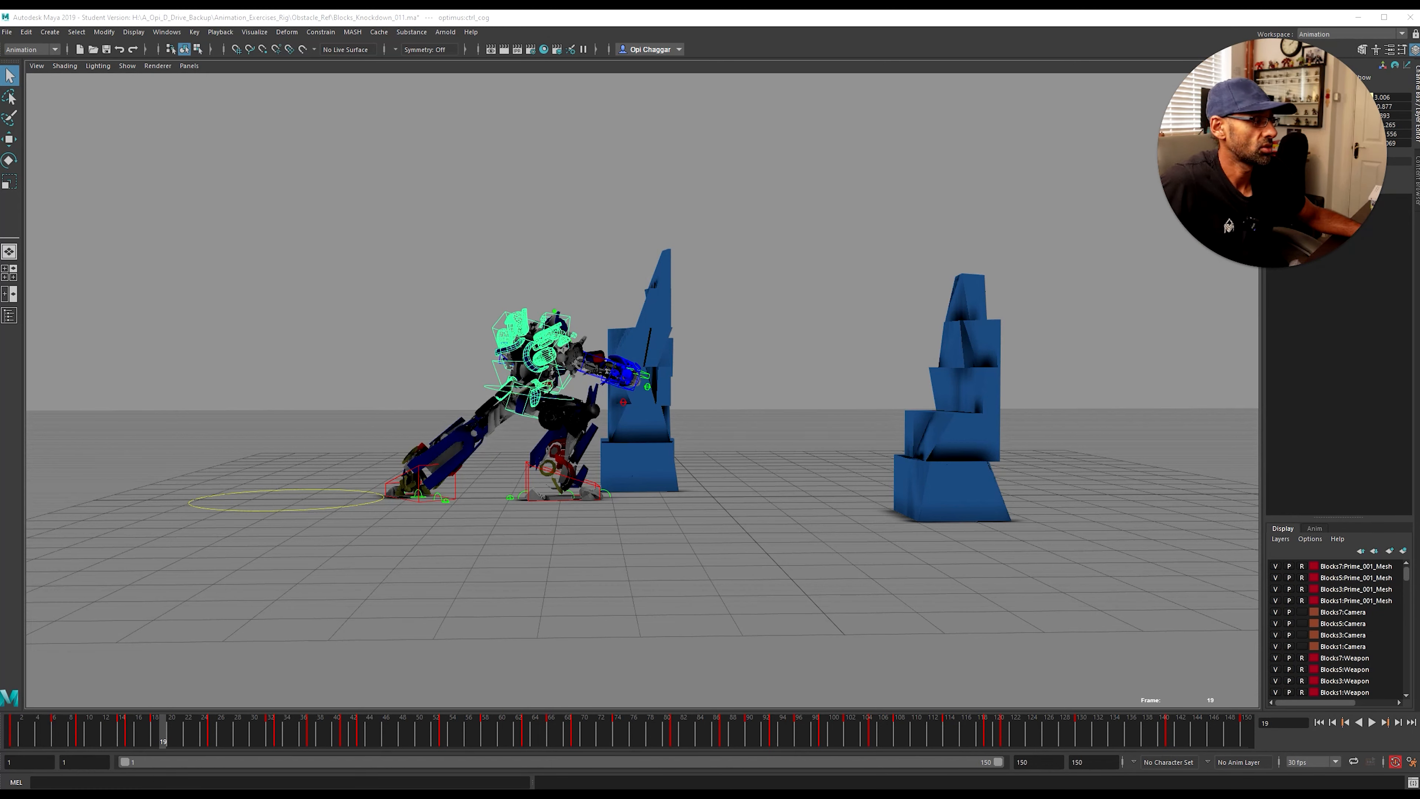
pyautogui.moveTo(410, 464); pyautogui.dragTo(630, 336)
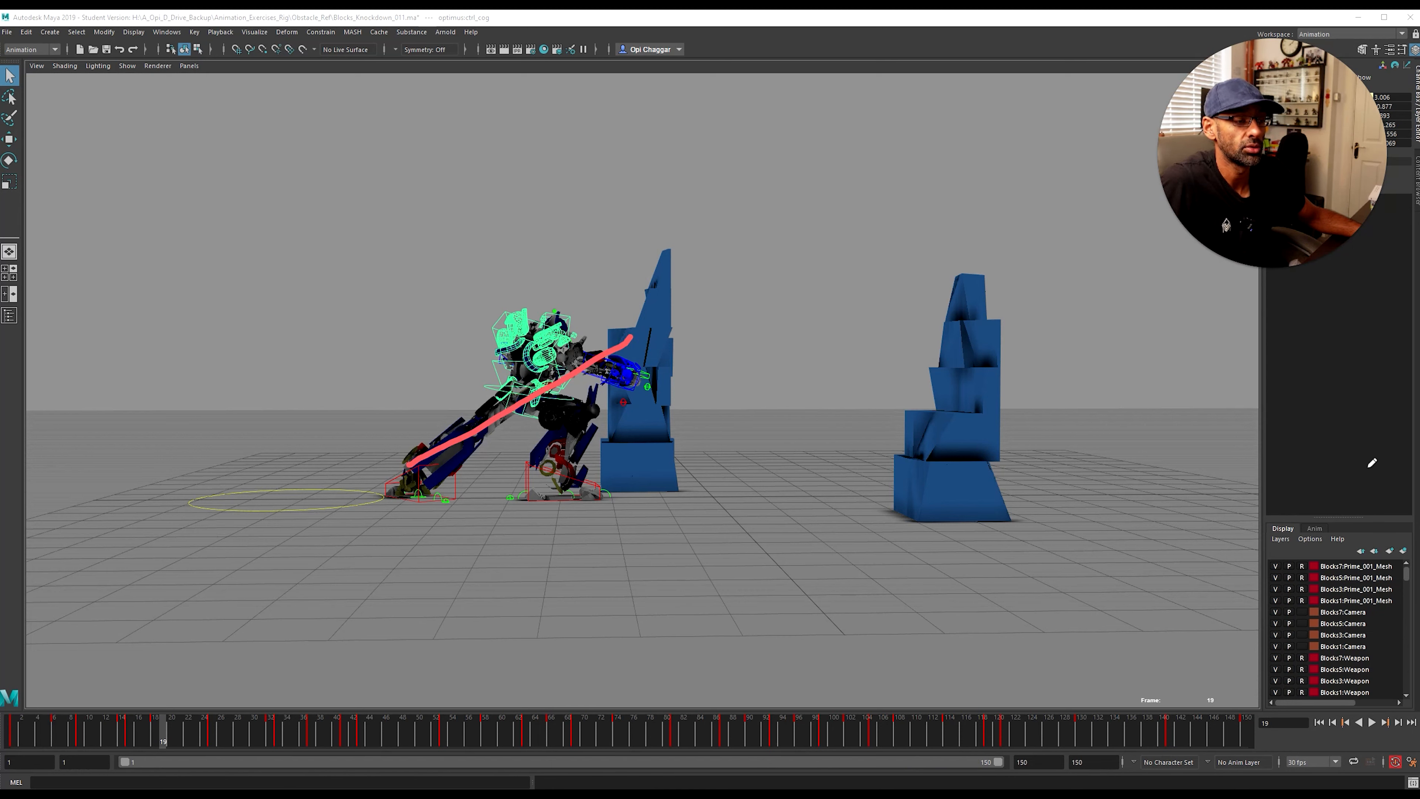
pyautogui.moveTo(506, 353)
pyautogui.mouseDown()
pyautogui.moveTo(737, 391)
pyautogui.moveTo(725, 446)
pyautogui.mouseUp()
pyautogui.moveTo(407, 478)
pyautogui.mouseDown()
pyautogui.moveTo(567, 349)
pyautogui.moveTo(534, 484)
pyautogui.moveTo(447, 482)
pyautogui.mouseUp()
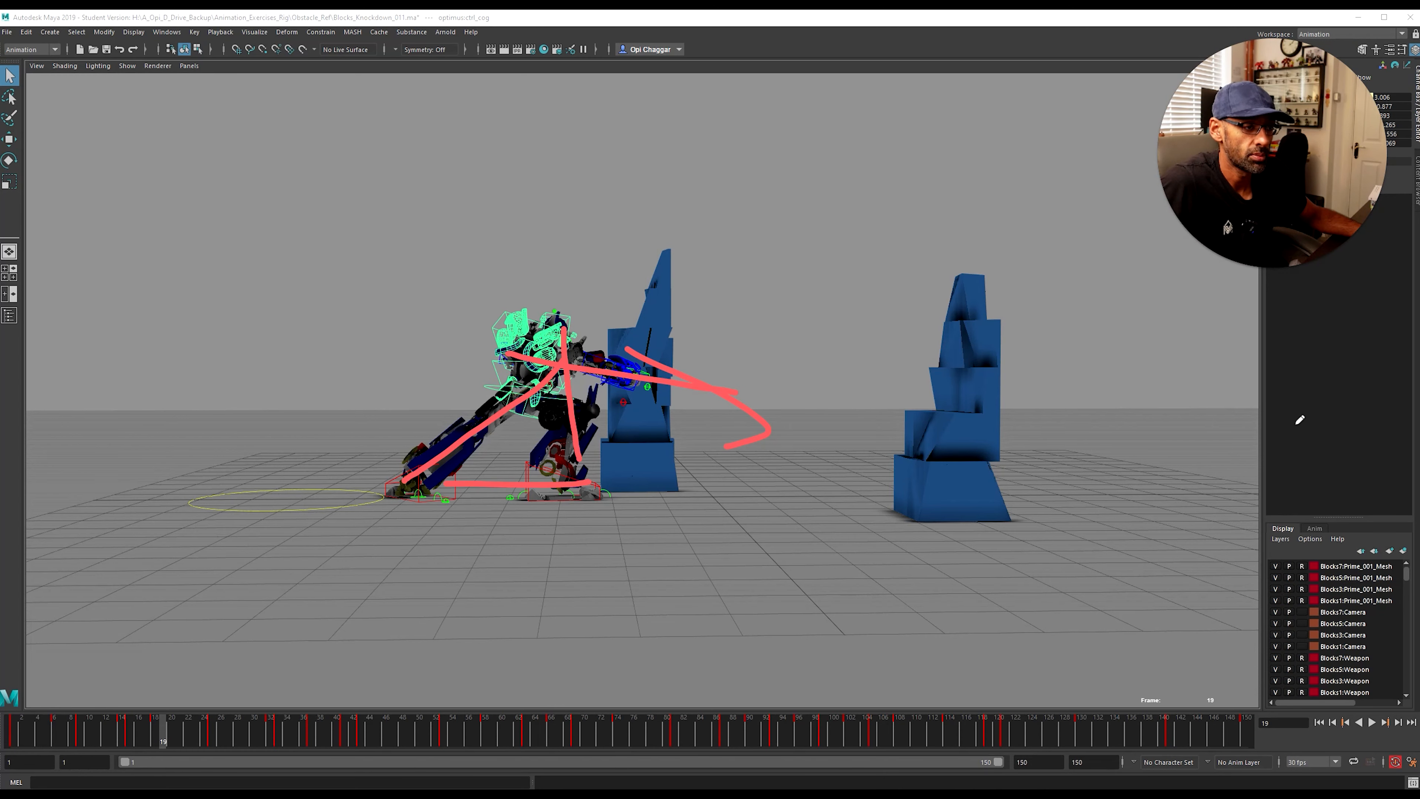
# Step: Return to frame 1, create a motion trail for the COG control, and enable Motion Trails display in the viewport
pyautogui.moveTo(151, 727); pyautogui.dragTo(231, 741)
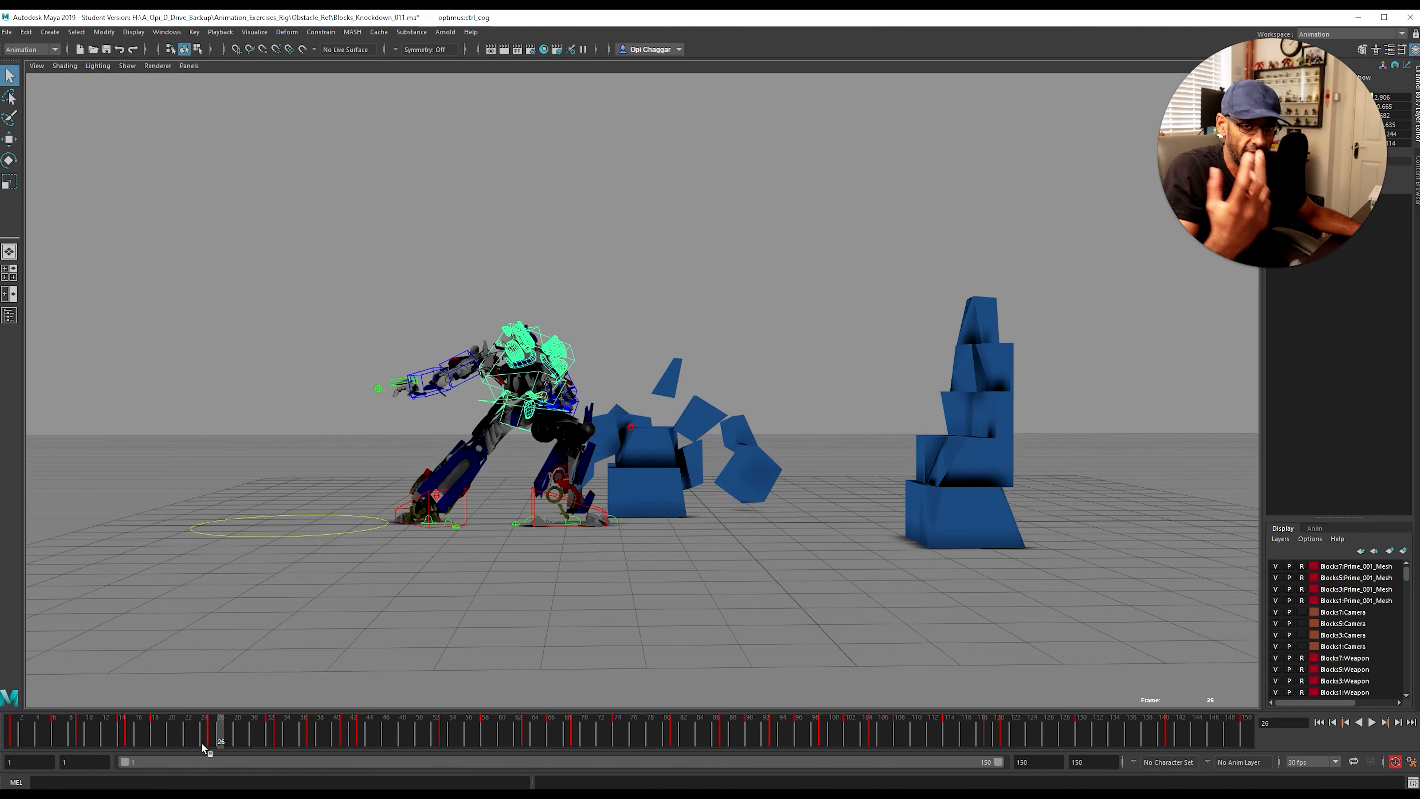
pyautogui.moveTo(160, 736); pyautogui.dragTo(12, 733)
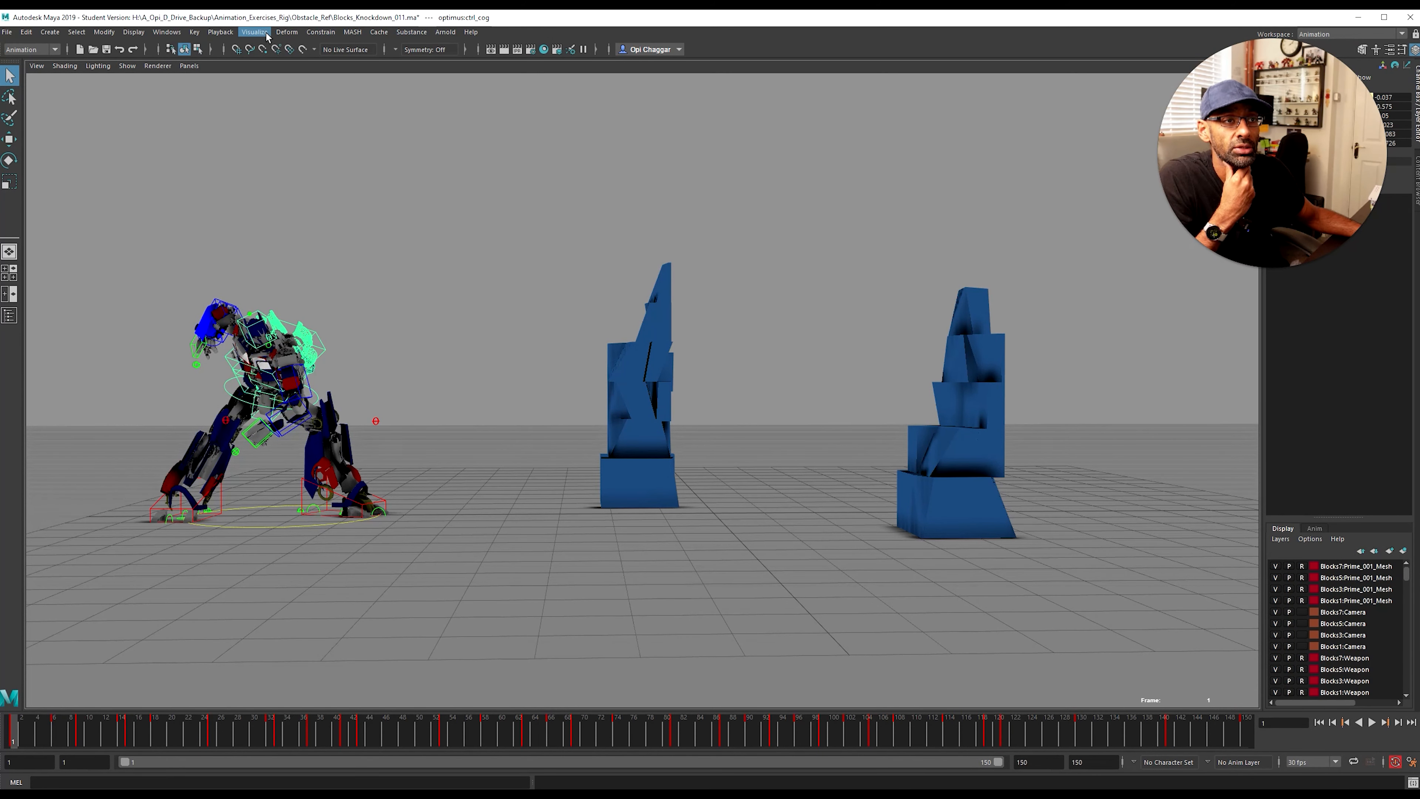
pyautogui.click(255, 32)
pyautogui.click(298, 60)
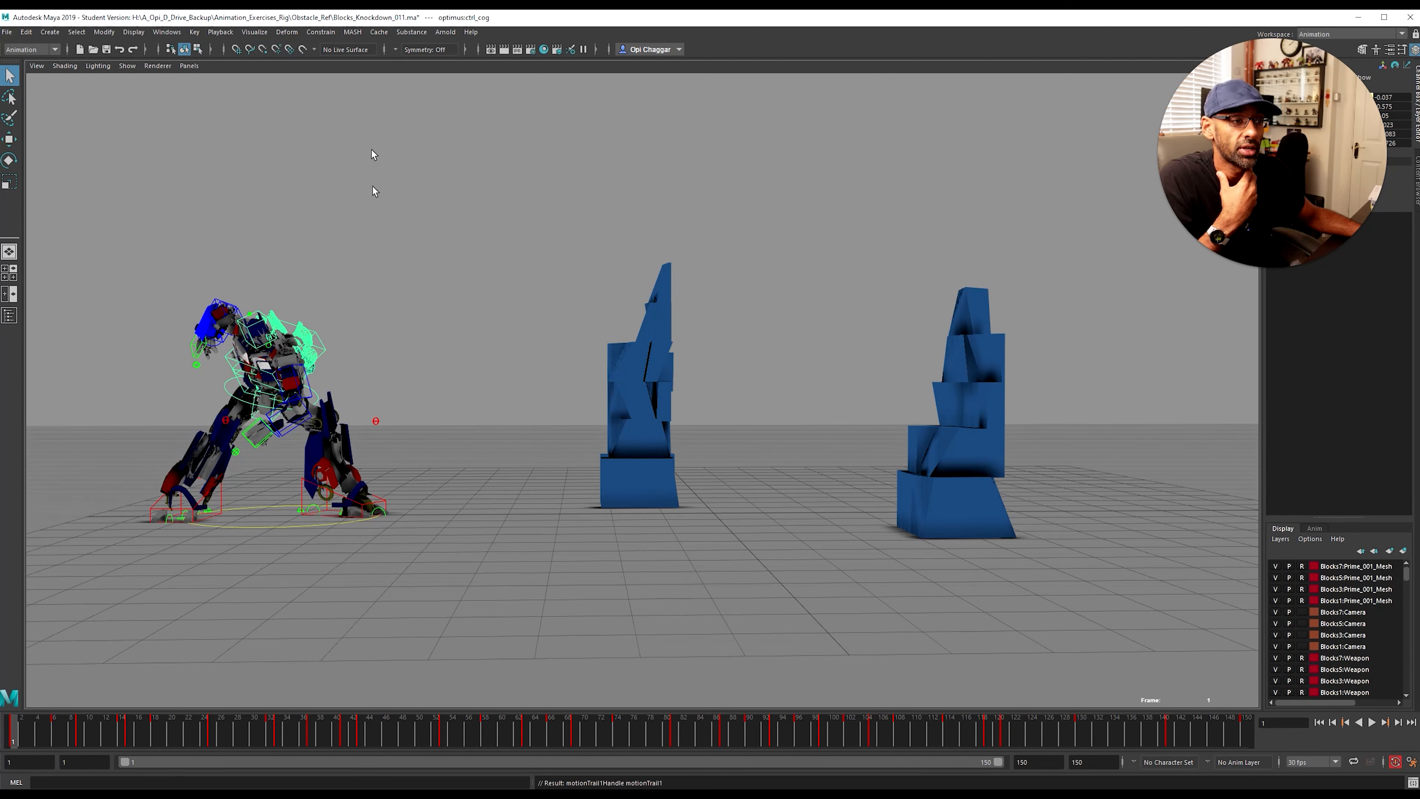
pyautogui.click(125, 66)
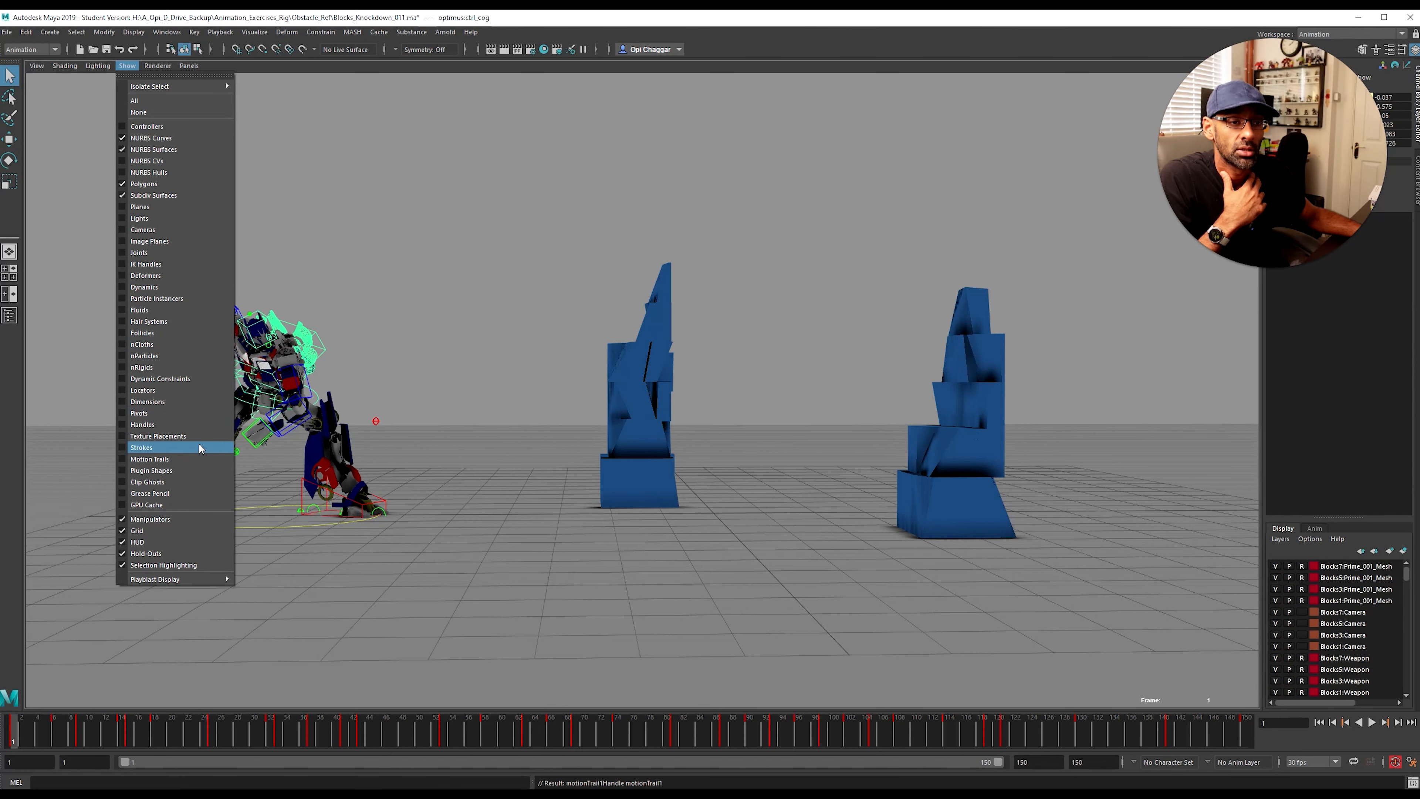
pyautogui.click(176, 458)
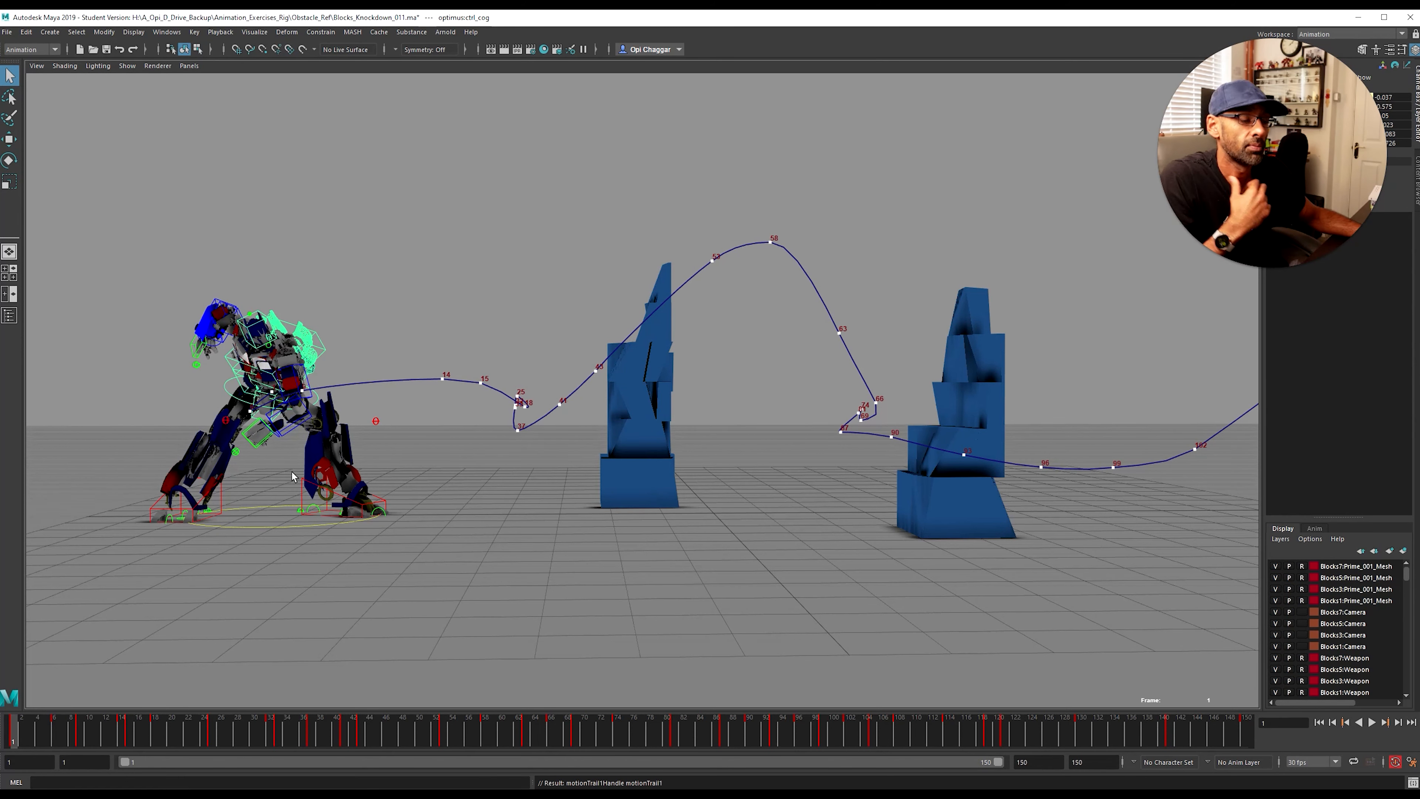
# Step: Switch the viewport to the persp camera and go to frame 20 with the Move tool active on the COG control
pyautogui.click(195, 67)
pyautogui.moveTo(212, 77)
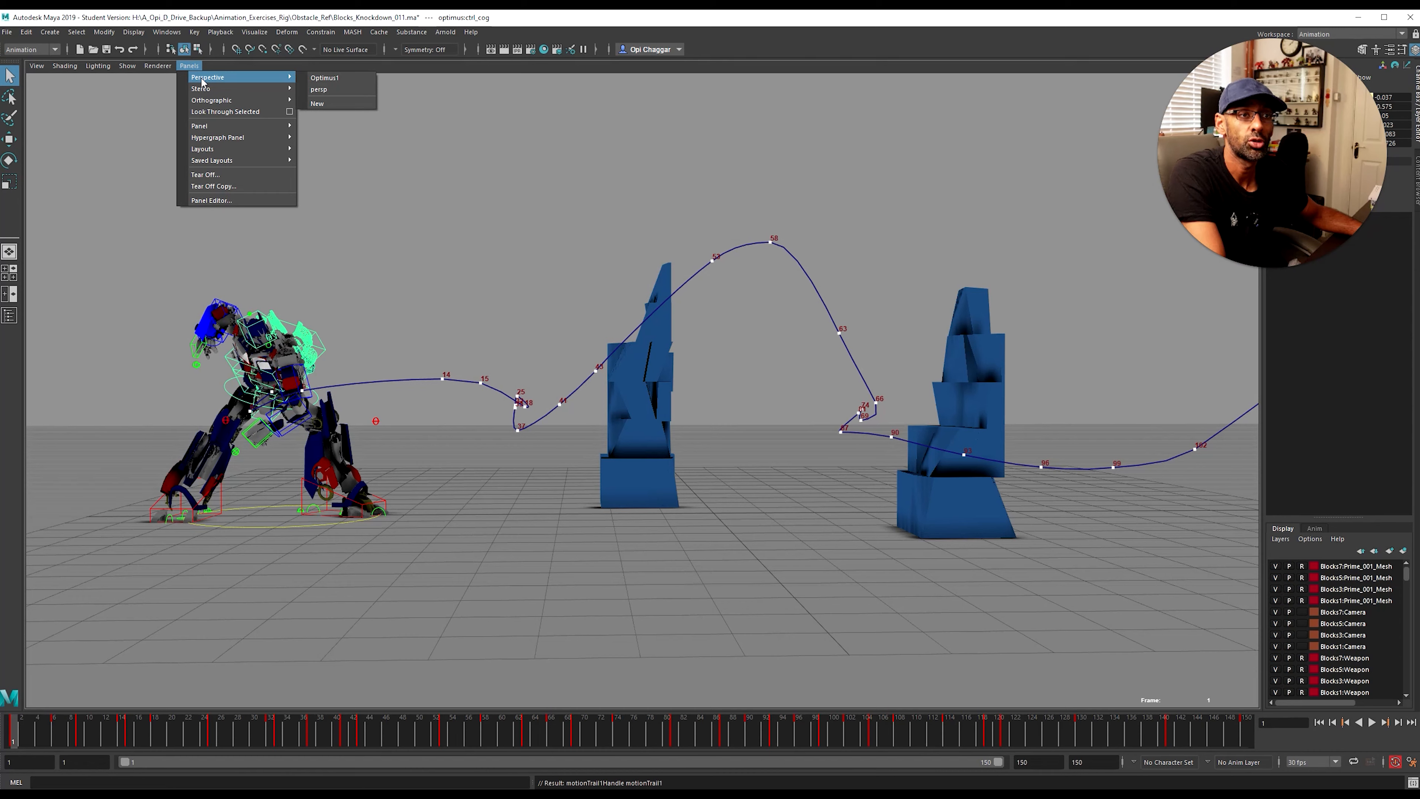
pyautogui.click(318, 90)
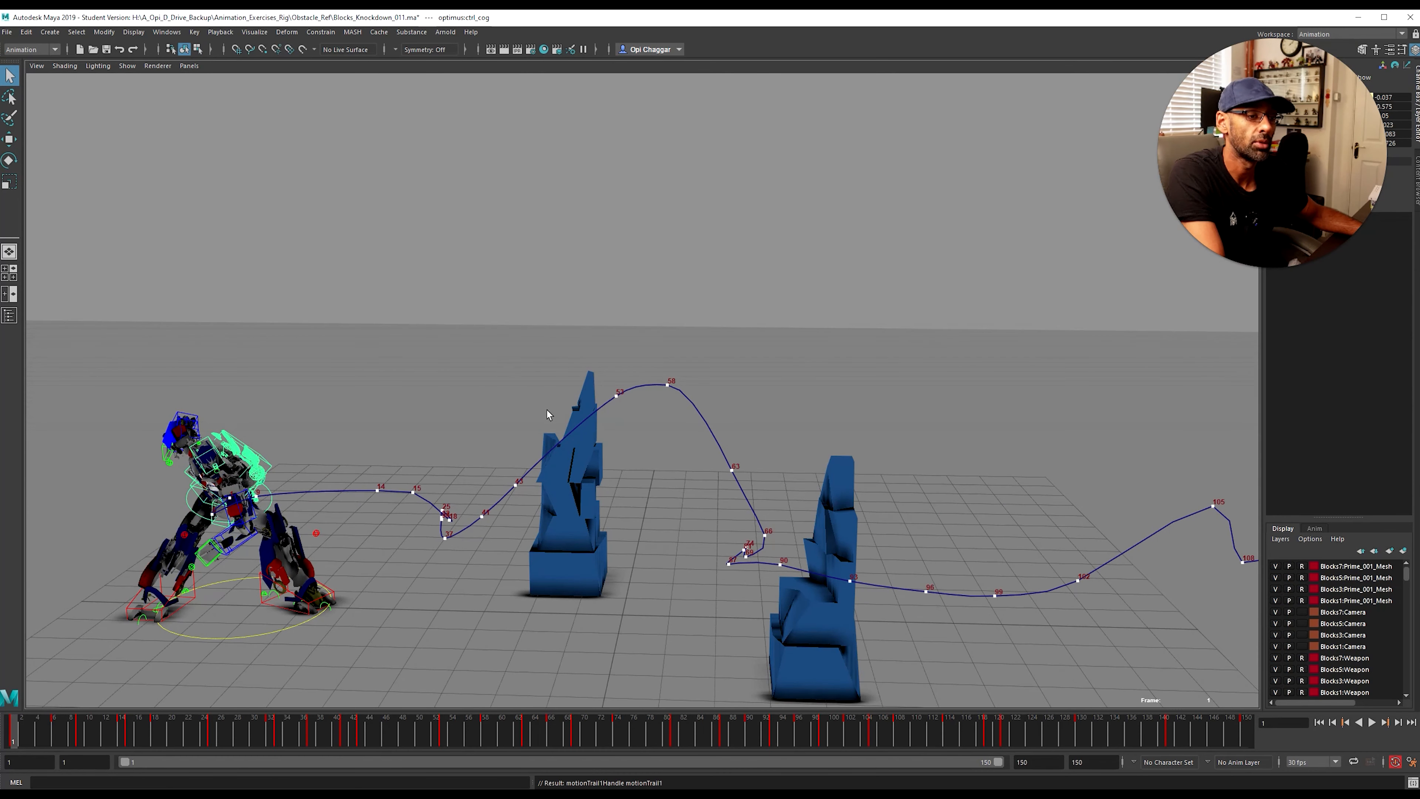
pyautogui.keyDown('alt'); pyautogui.moveTo(675, 595); pyautogui.dragTo(666, 452, button='middle'); pyautogui.keyUp('alt')
pyautogui.keyDown('alt'); pyautogui.moveTo(666, 452); pyautogui.dragTo(720, 493, button='right'); pyautogui.keyUp('alt')
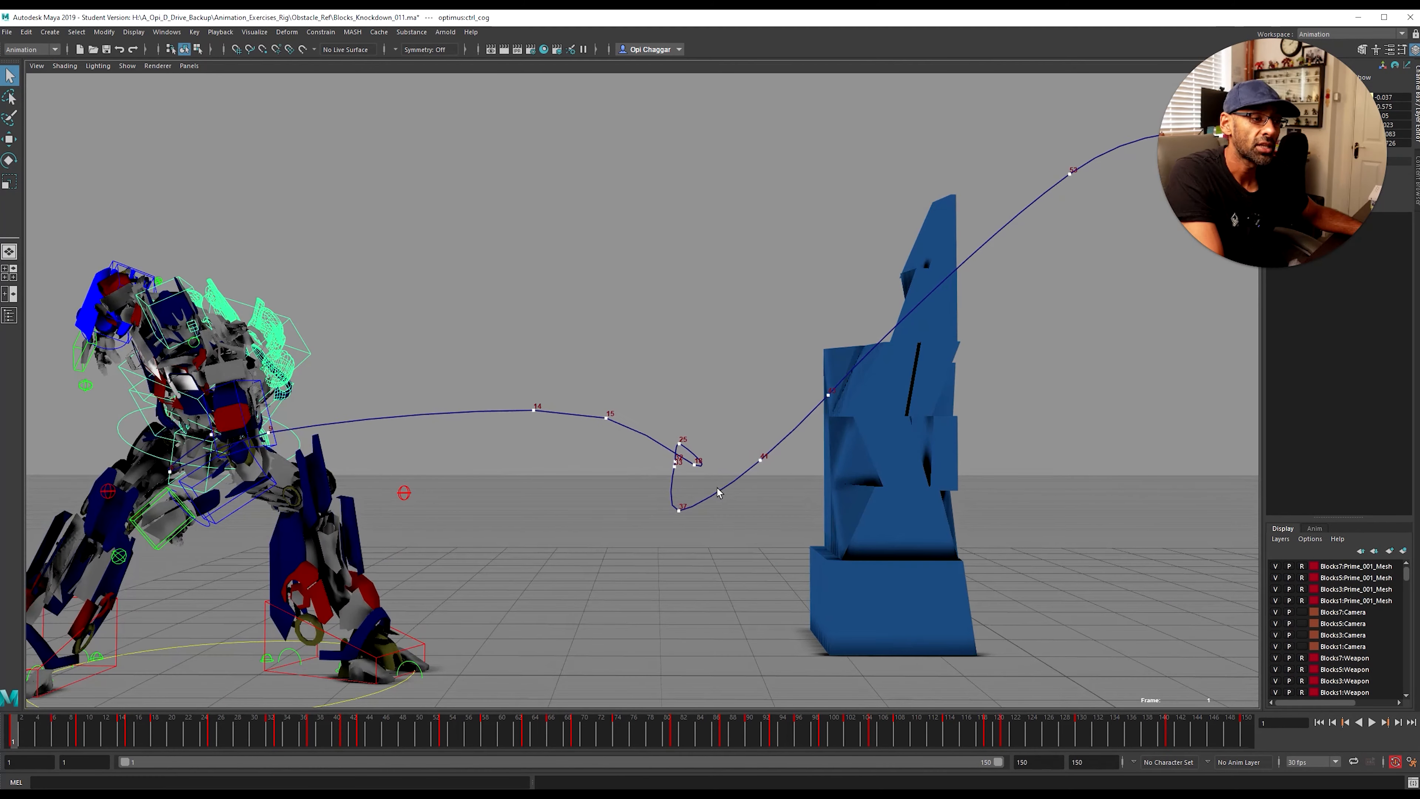
pyautogui.moveTo(212, 741); pyautogui.dragTo(54, 744)
pyautogui.press('w')
pyautogui.keyDown('alt'); pyautogui.moveTo(470, 573); pyautogui.dragTo(925, 517, button='right'); pyautogui.keyUp('alt')
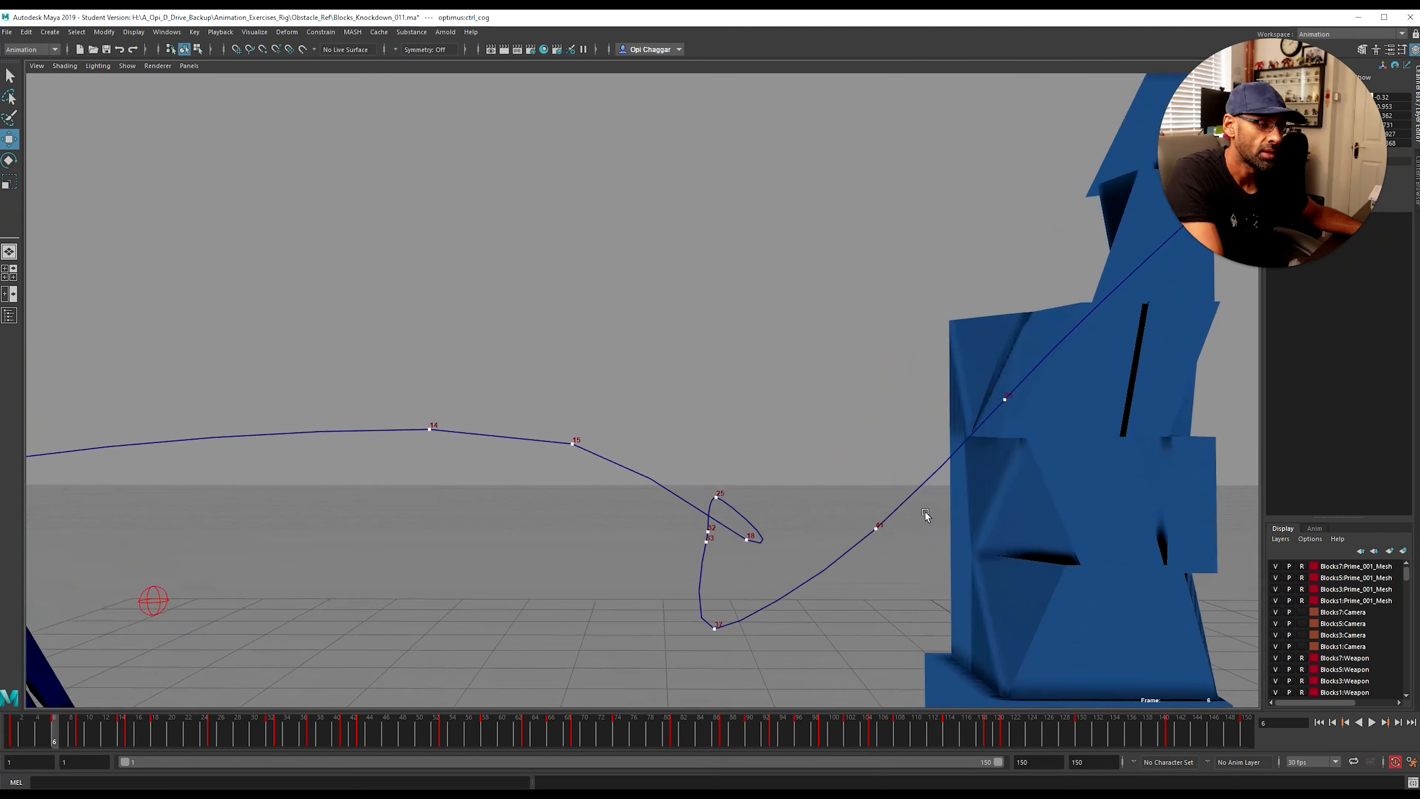
pyautogui.keyDown('alt'); pyautogui.moveTo(925, 517); pyautogui.dragTo(853, 353, button='middle'); pyautogui.keyUp('alt')
pyautogui.keyDown('alt'); pyautogui.moveTo(587, 437); pyautogui.dragTo(611, 458, button='right'); pyautogui.keyUp('alt')
pyautogui.moveTo(54, 743); pyautogui.dragTo(168, 742)
pyautogui.hotkey('alt', 'v')
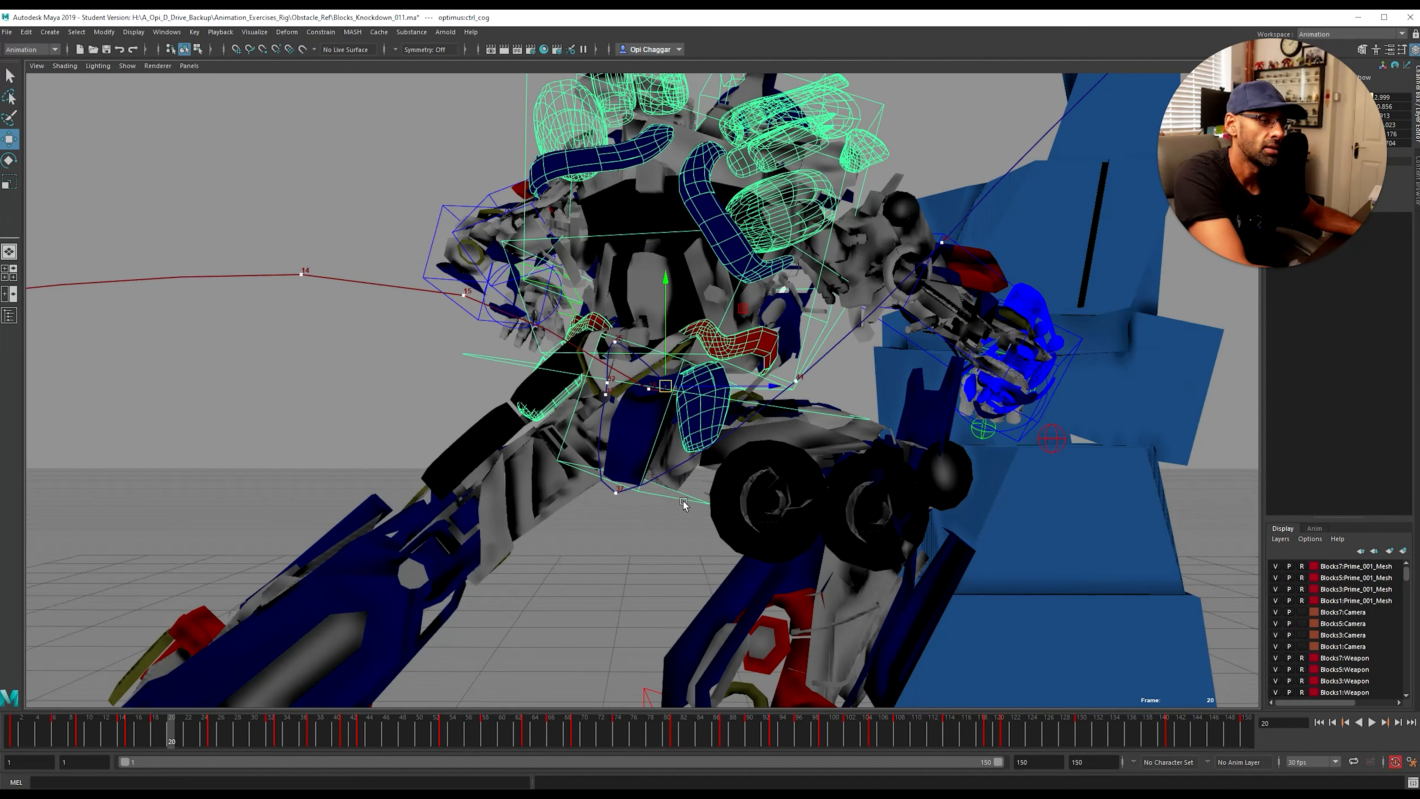
# Step: Step back through the frames before frame 20 to examine the COG's path into the first pillar strike
pyautogui.hotkey('alt', ',')
pyautogui.hotkey('alt', ',')
pyautogui.hotkey('alt', ',')
pyautogui.hotkey('alt', ',')
pyautogui.hotkey('alt', ',')
pyautogui.hotkey('alt', ',')
pyautogui.hotkey('alt', ',')
pyautogui.hotkey('alt', ',')
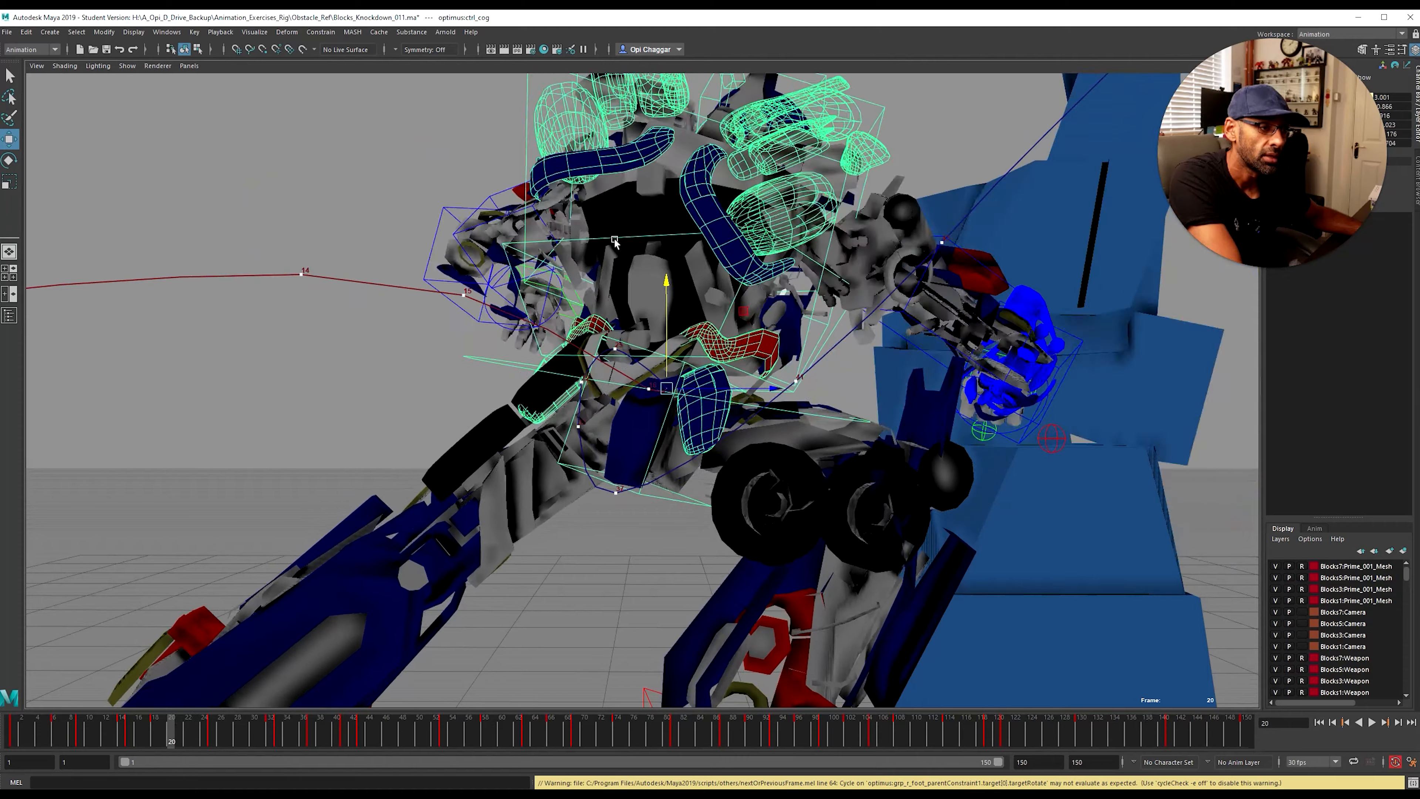
# Step: At frame 33, lower the COG control and shift it slightly back, away from the first pillar
pyautogui.hotkey('alt', '.')
pyautogui.hotkey('alt', '.')
pyautogui.hotkey('alt', '.')
pyautogui.hotkey('alt', '.')
pyautogui.hotkey('alt', '.')
pyautogui.hotkey('alt', '.')
pyautogui.hotkey('alt', '.')
pyautogui.hotkey('alt', '.')
pyautogui.hotkey('alt', '.')
pyautogui.hotkey('alt', '.')
pyautogui.hotkey('alt', '.')
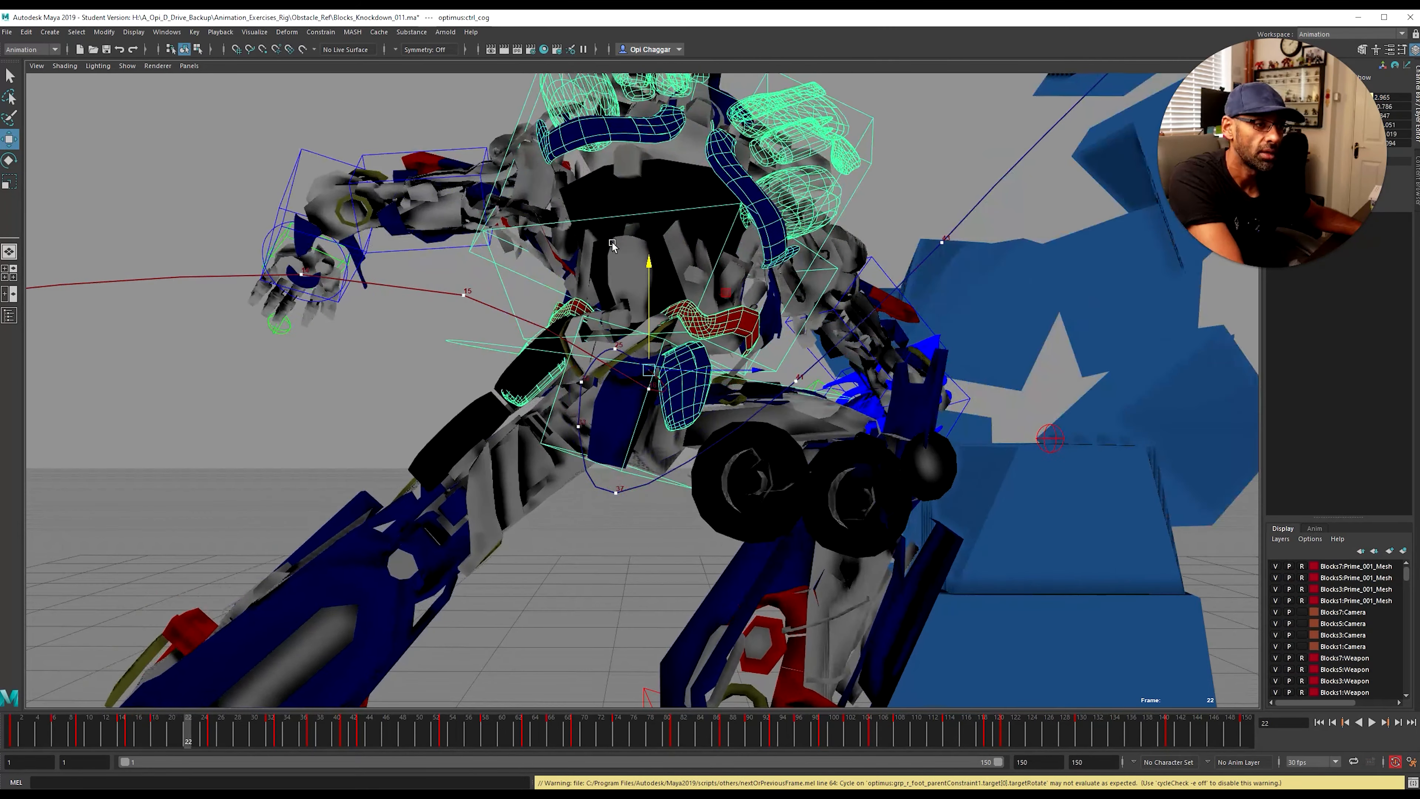
pyautogui.hotkey('alt', '.')
pyautogui.hotkey('alt', '.')
pyautogui.hotkey('alt', '.')
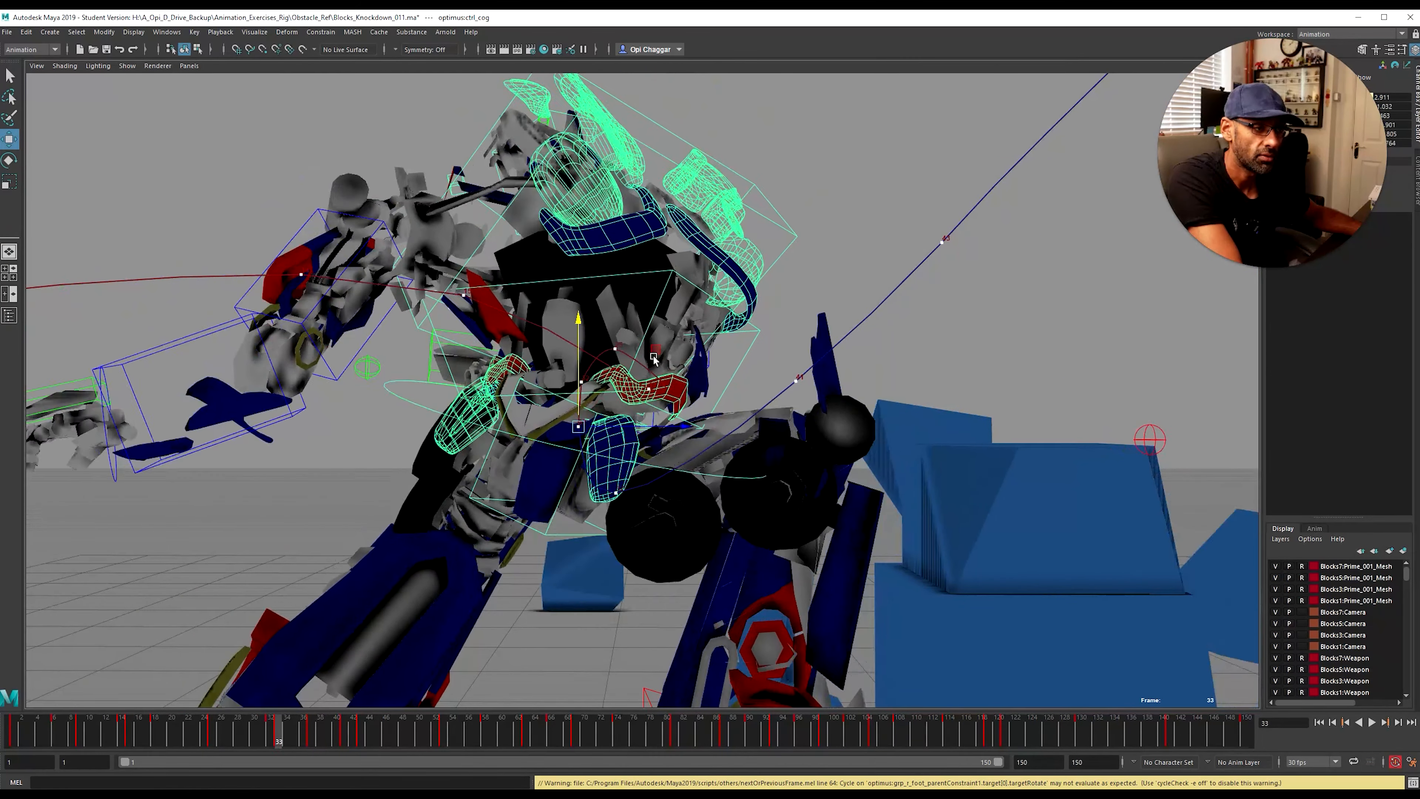
pyautogui.moveTo(580, 334); pyautogui.dragTo(580, 345)
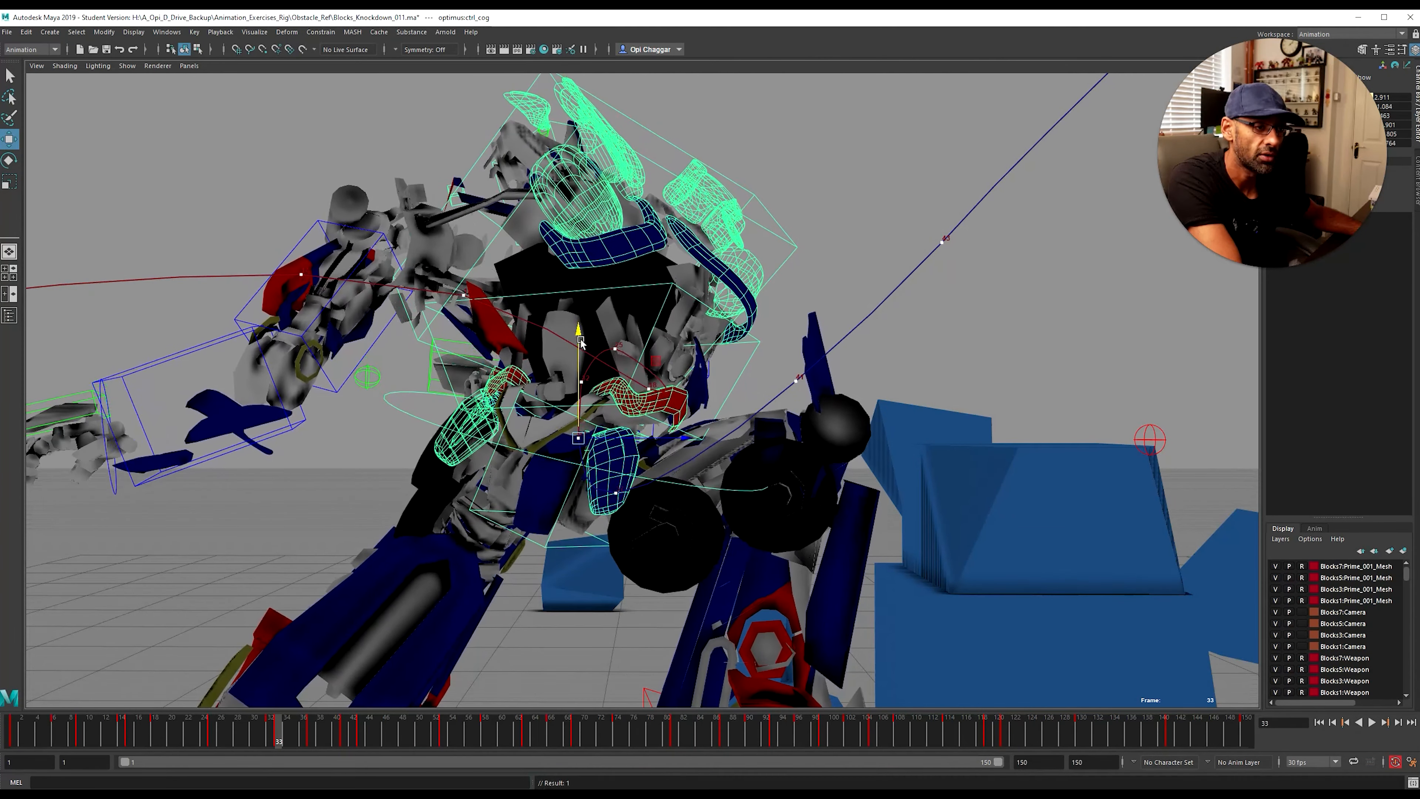
pyautogui.moveTo(613, 440); pyautogui.dragTo(607, 440)
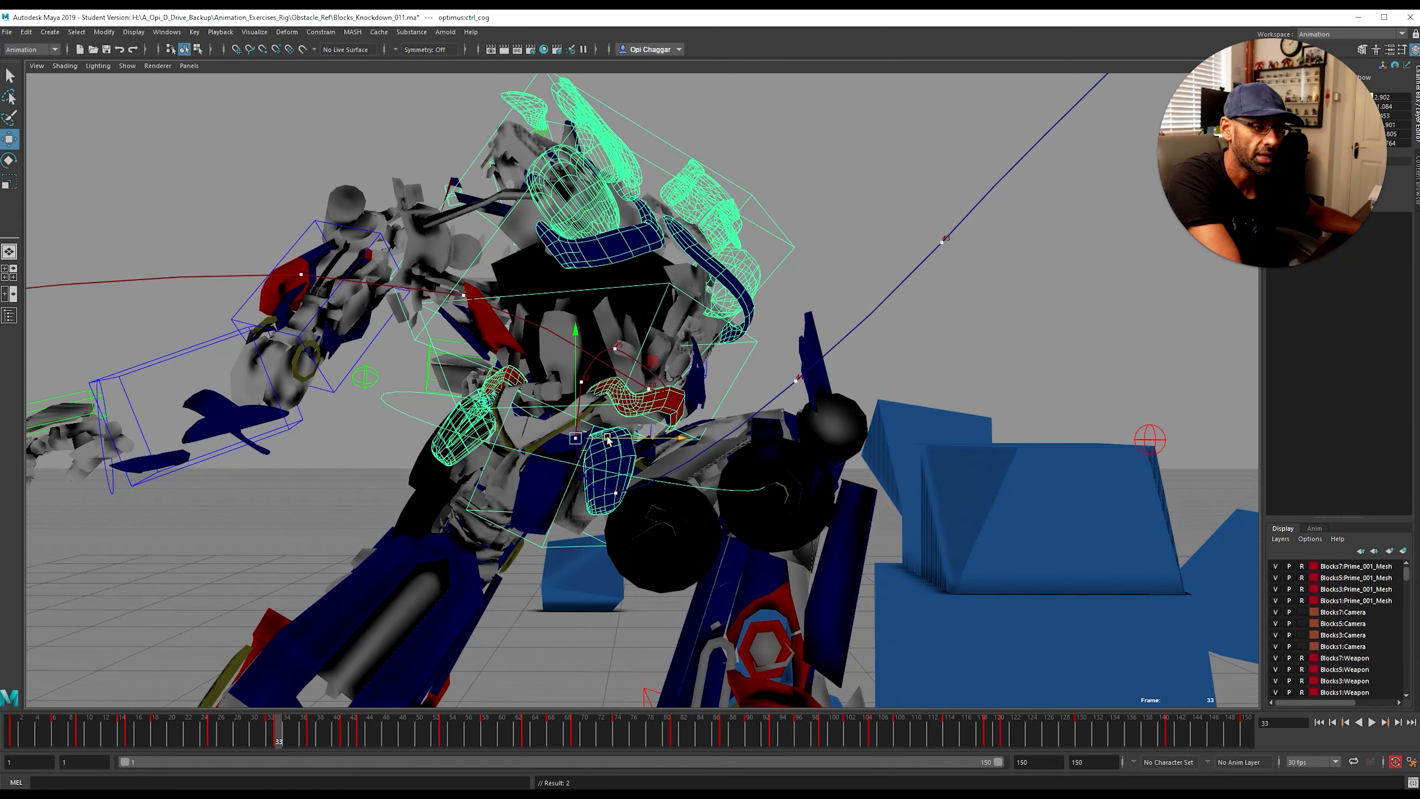
# Step: Advance to frame 41 and lower the COG control to reshape its path out of the strike
pyautogui.hotkey('alt', ',')
pyautogui.hotkey('alt', '.')
pyautogui.hotkey('alt', '.')
pyautogui.hotkey('alt', '.')
pyautogui.hotkey('alt', '.')
pyautogui.hotkey('alt', '.')
pyautogui.hotkey('alt', '.')
pyautogui.hotkey('alt', '.')
pyautogui.hotkey('alt', '.')
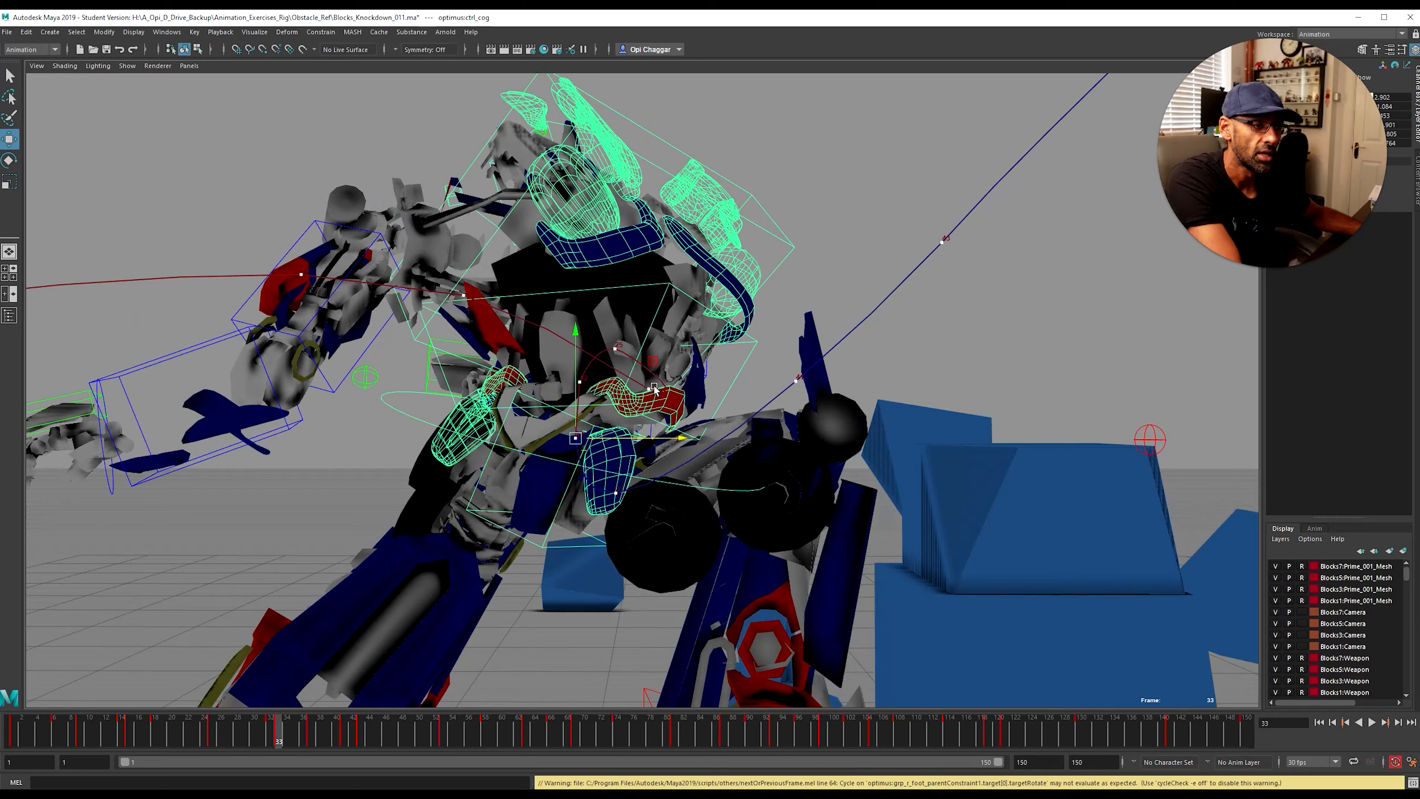
pyautogui.hotkey('alt', '.')
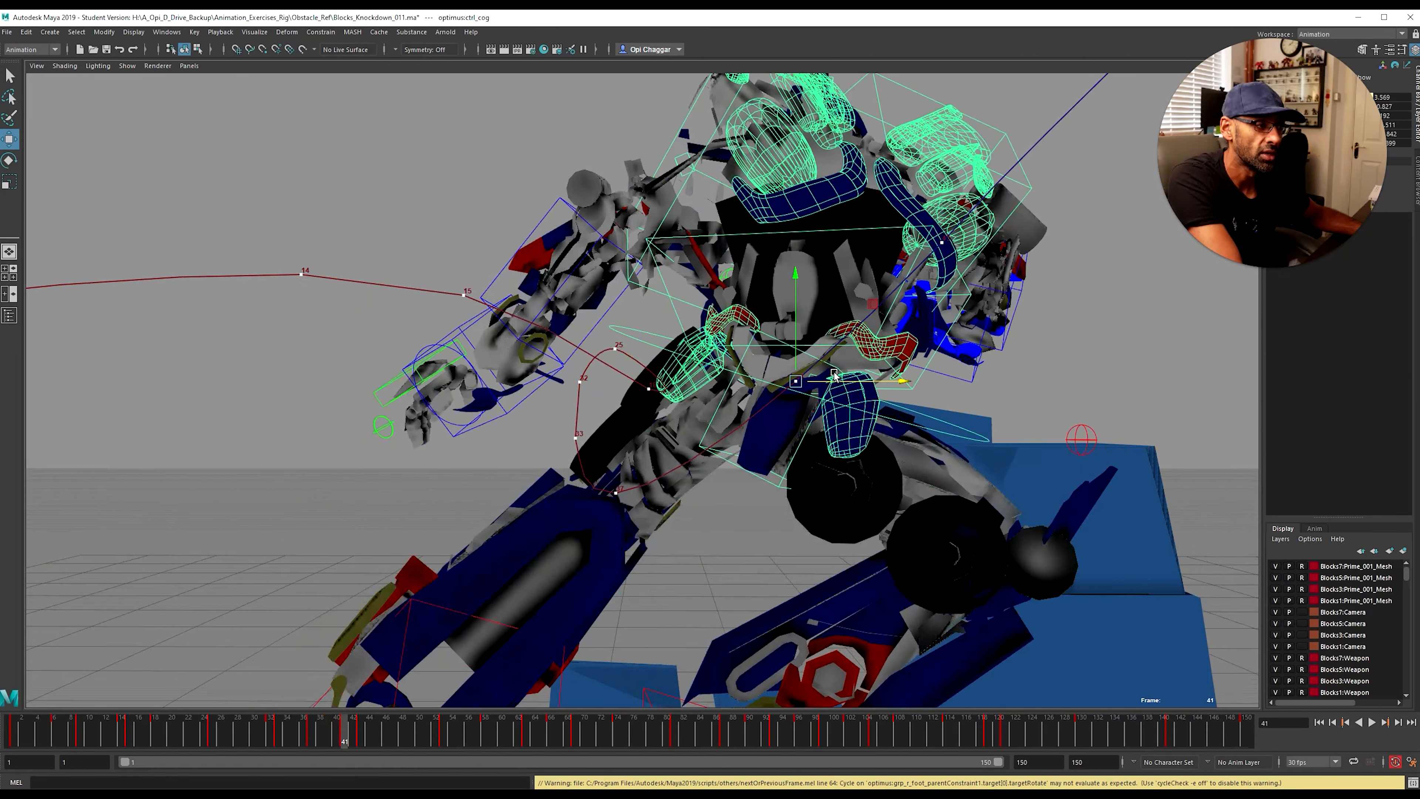
pyautogui.moveTo(803, 278); pyautogui.dragTo(799, 300)
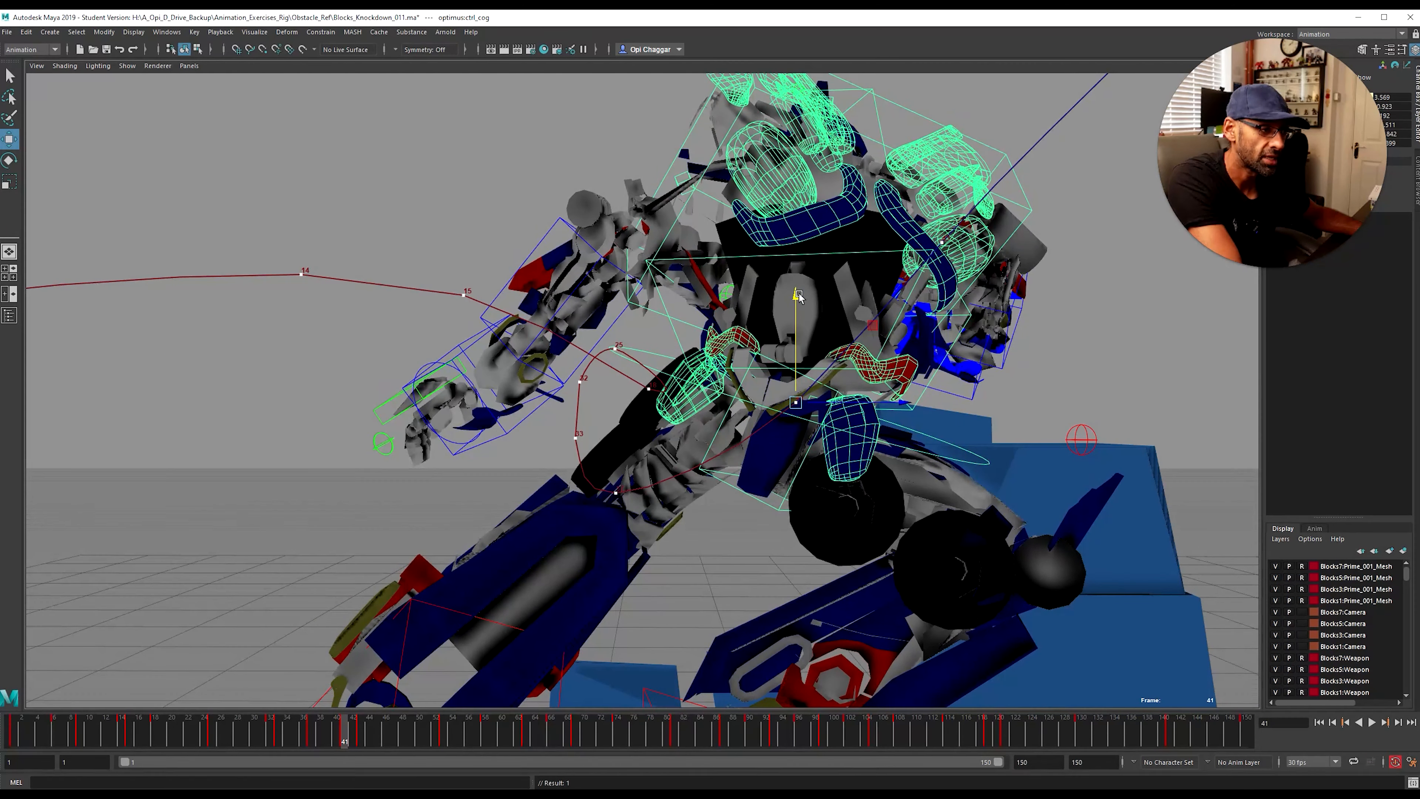
# Step: Step back and forth between frames 63 and 71 to examine the COG's path into the second pillar strike
pyautogui.scroll(-10, 861, 398)
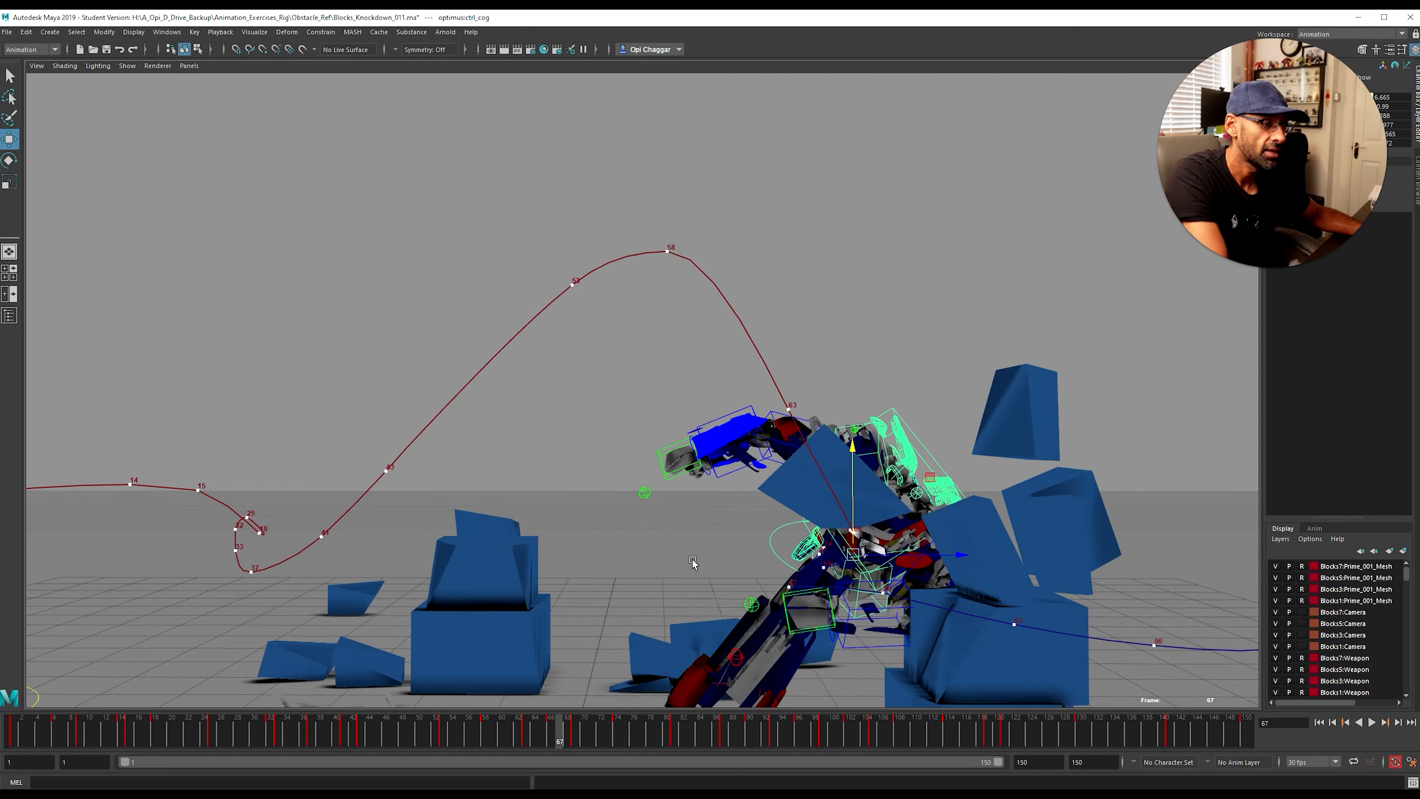
pyautogui.scroll(10, 555, 317)
pyautogui.press('f')
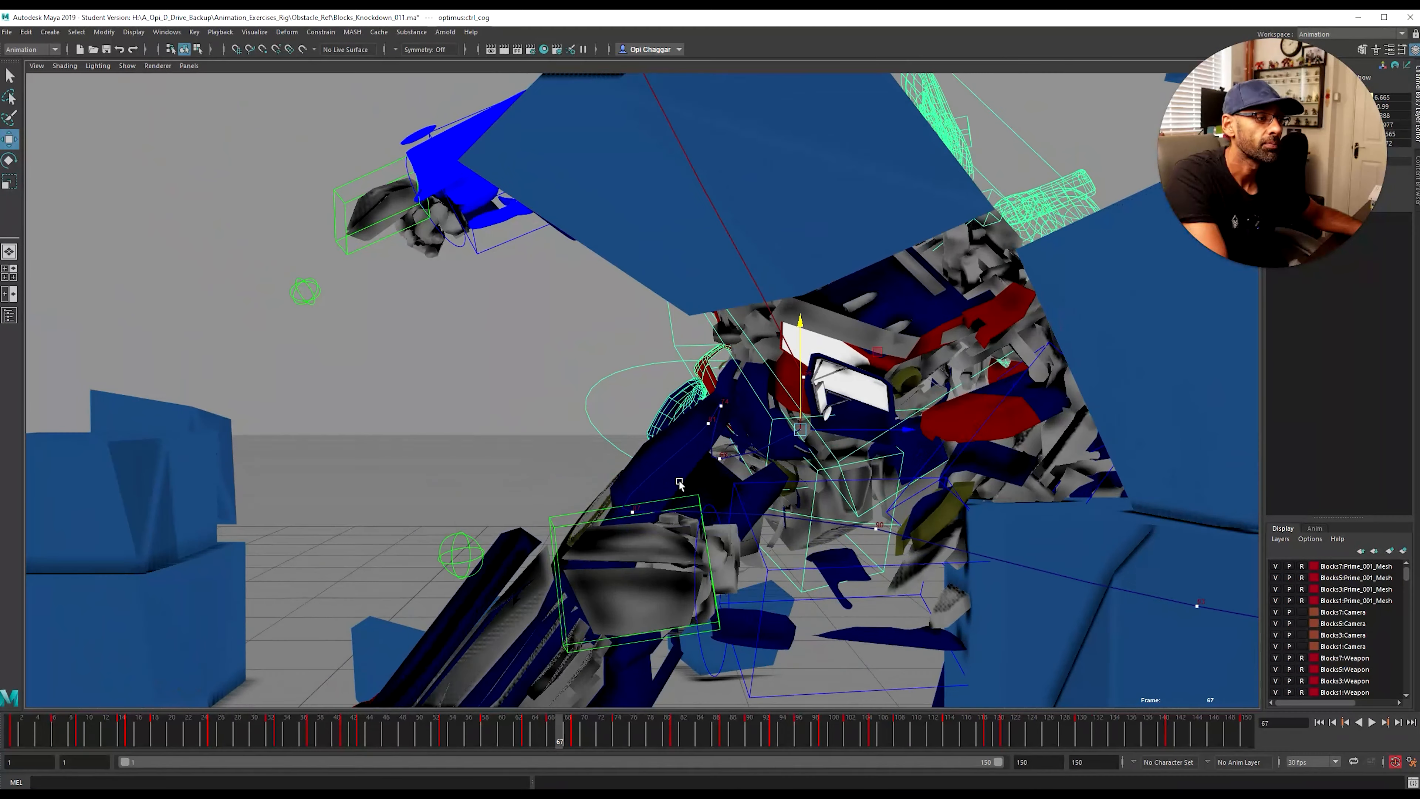
pyautogui.hotkey('alt', ',')
pyautogui.hotkey('alt', ',')
pyautogui.hotkey('alt', ',')
pyautogui.hotkey('alt', ',')
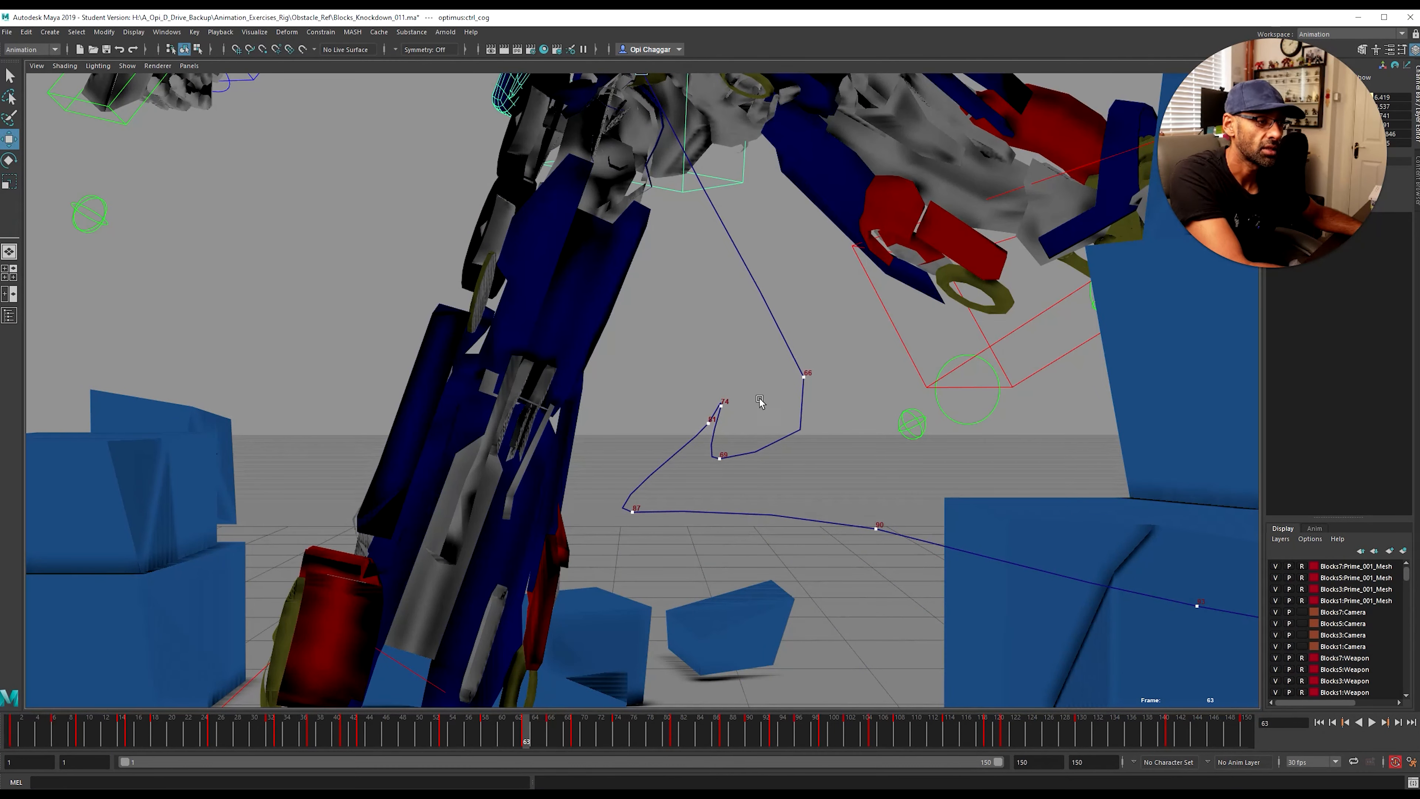
pyautogui.hotkey('alt', '.')
pyautogui.hotkey('alt', '.')
pyautogui.hotkey('alt', '.')
pyautogui.hotkey('alt', '.')
pyautogui.hotkey('alt', '.')
pyautogui.hotkey('alt', '.')
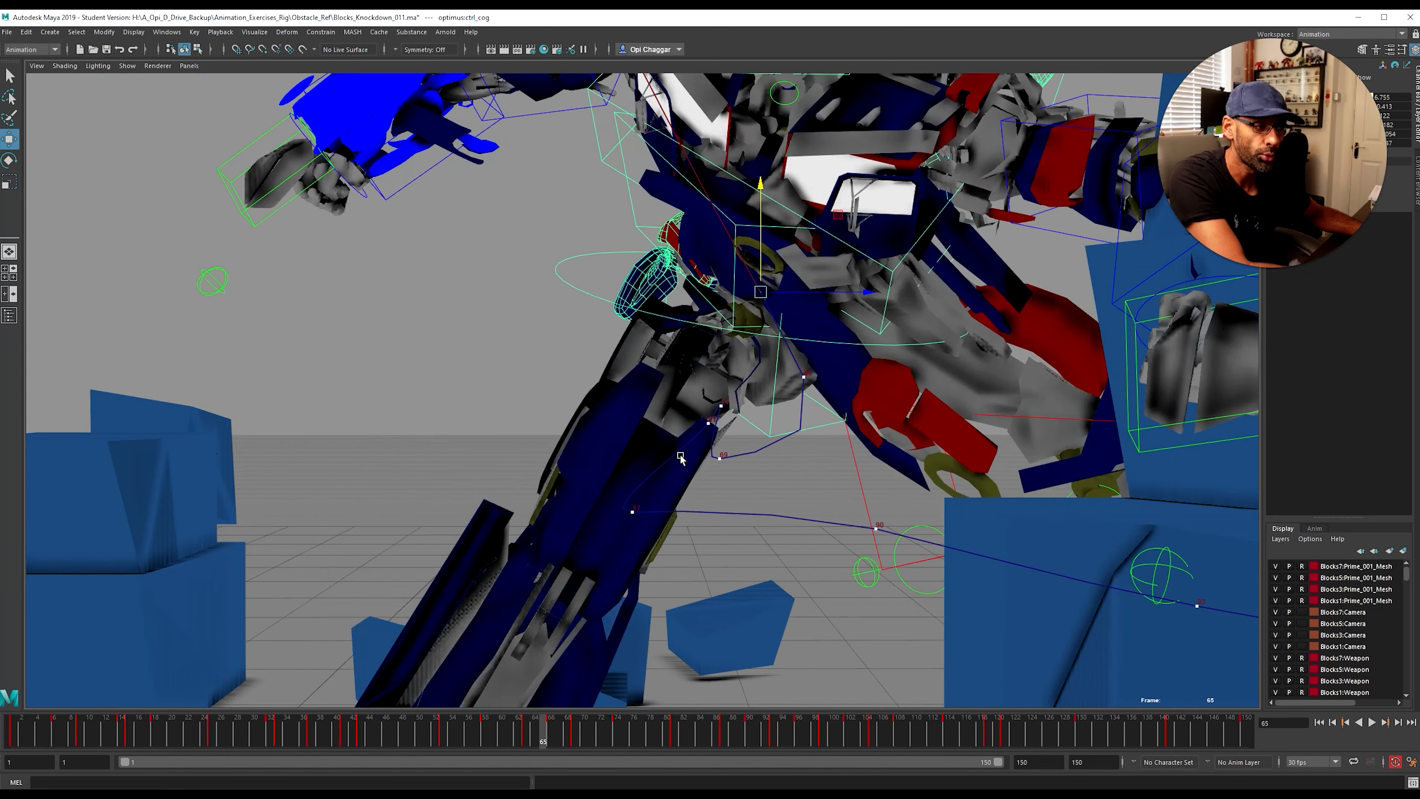
pyautogui.hotkey('alt', '.')
pyautogui.hotkey('alt', '.')
pyautogui.hotkey('alt', '.')
pyautogui.hotkey('alt', '.')
pyautogui.hotkey('alt', '.')
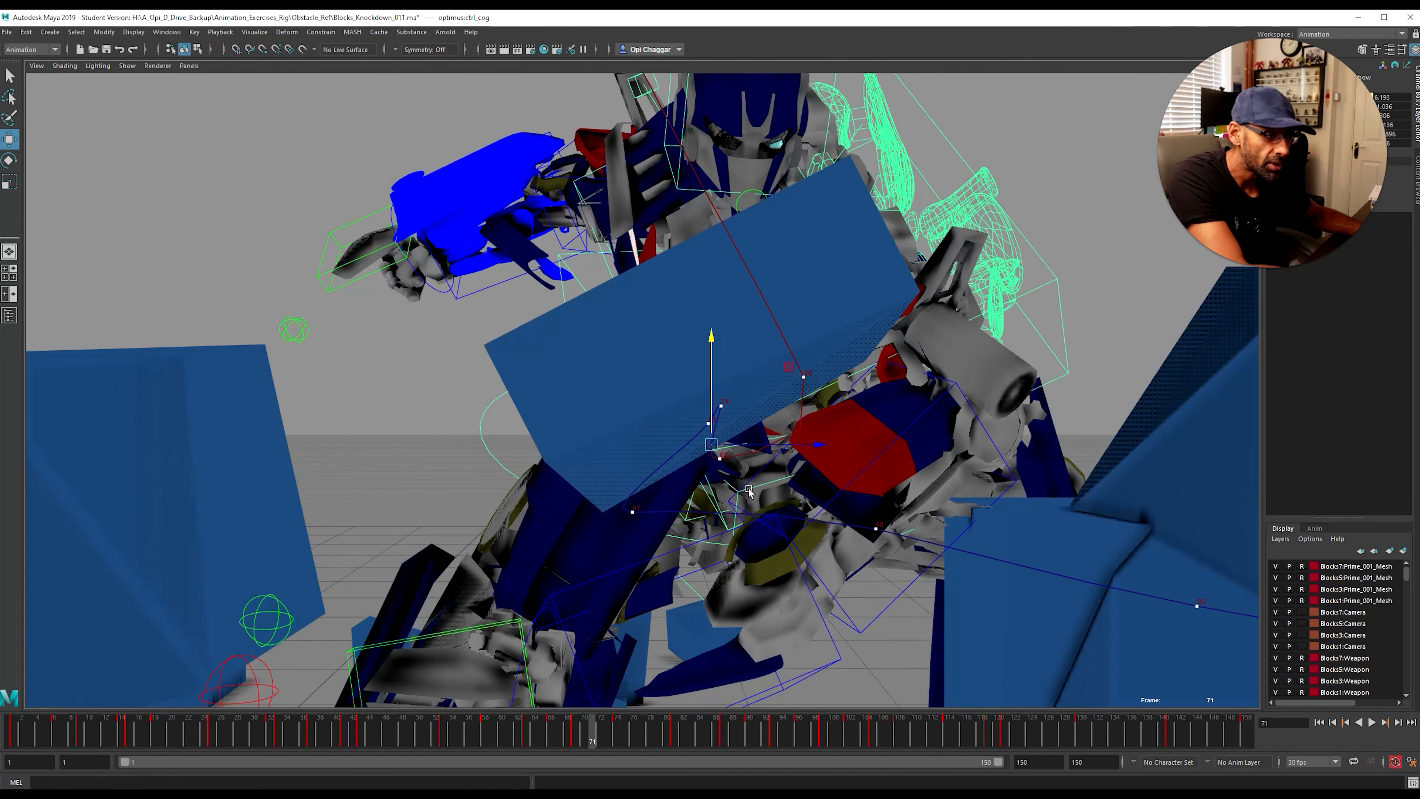
# Step: Shift the COG control slightly back at frames 74 and 81 to smooth the trail after the second strike
pyautogui.hotkey('alt', '.')
pyautogui.hotkey('alt', '.')
pyautogui.hotkey('alt', ',')
pyautogui.hotkey('alt', ',')
pyautogui.hotkey('alt', ',')
pyautogui.hotkey('alt', ',')
pyautogui.hotkey('alt', ',')
pyautogui.hotkey('alt', ',')
pyautogui.hotkey('alt', '.')
pyautogui.hotkey('alt', '.')
pyautogui.hotkey('alt', '.')
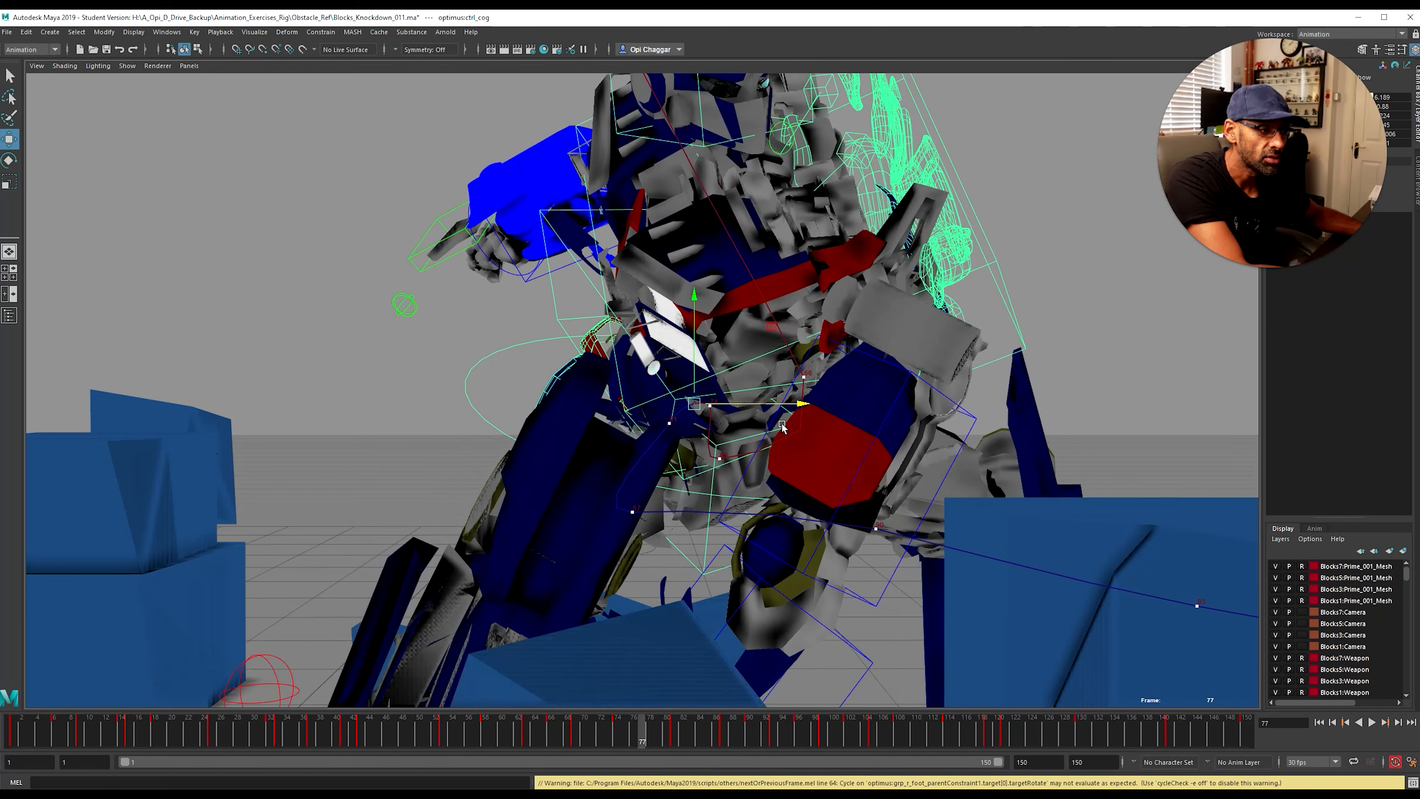
# Step: Return to frame 69 and shift the COG control slightly forward to widen the bottom of its arc
pyautogui.hotkey('alt', '.')
pyautogui.hotkey('alt', ',')
pyautogui.hotkey('alt', ',')
pyautogui.hotkey('alt', ',')
pyautogui.hotkey('alt', ',')
pyautogui.hotkey('alt', ',')
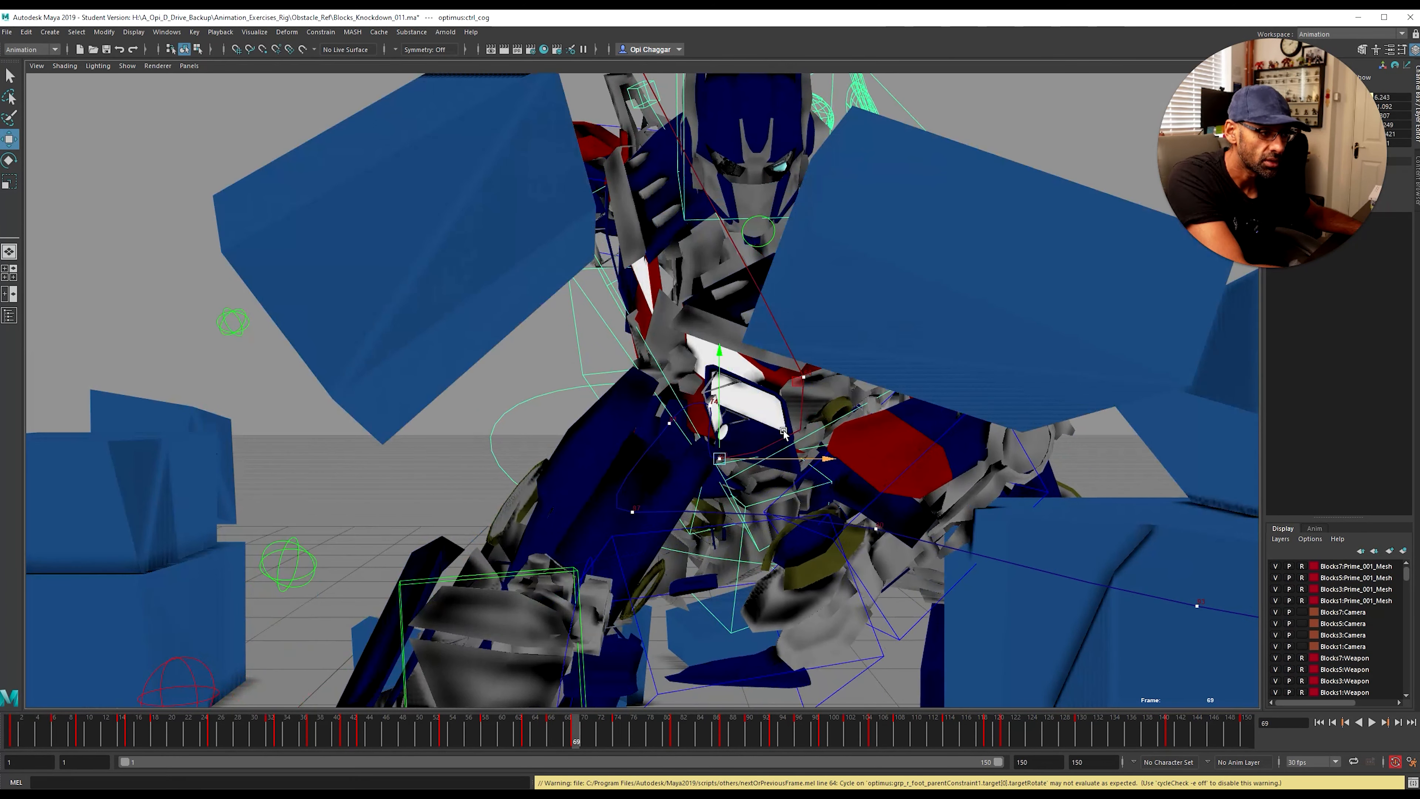
pyautogui.moveTo(839, 457); pyautogui.dragTo(862, 457)
# Step: At frame 74, lower the COG control slightly to flatten the hook in its motion trail
pyautogui.hotkey('alt', '.')
pyautogui.hotkey('alt', '.')
pyautogui.hotkey('alt', '.')
pyautogui.hotkey('alt', '.')
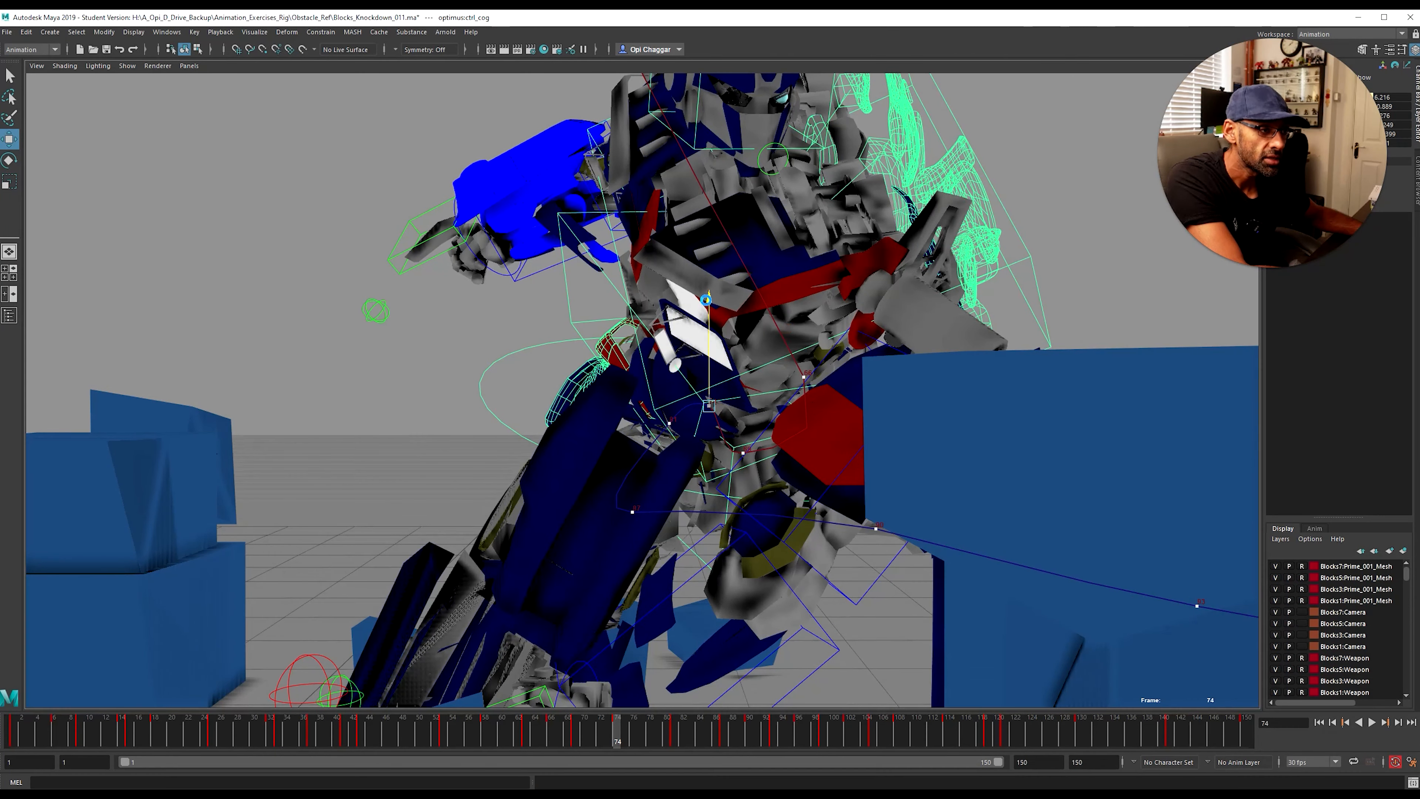
# Step: Advance to frame 81 and shift the COG control slightly further back to round out its arc
pyautogui.hotkey('alt', '.')
pyautogui.hotkey('alt', '.')
pyautogui.hotkey('alt', '.')
pyautogui.hotkey('alt', '.')
pyautogui.hotkey('alt', '.')
pyautogui.hotkey('alt', '.')
pyautogui.hotkey('alt', '.')
pyautogui.hotkey('alt', '.')
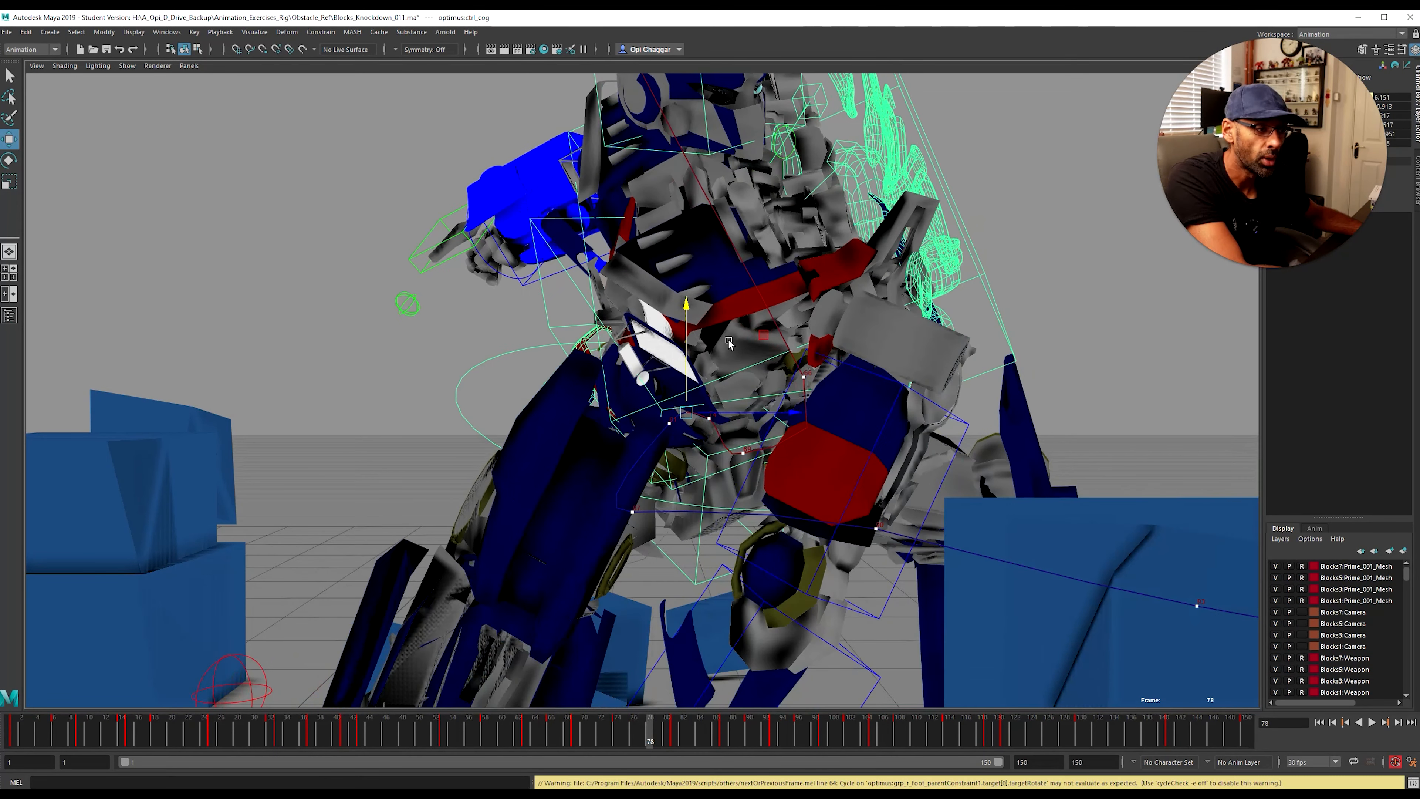
pyautogui.moveTo(753, 422); pyautogui.dragTo(734, 420)
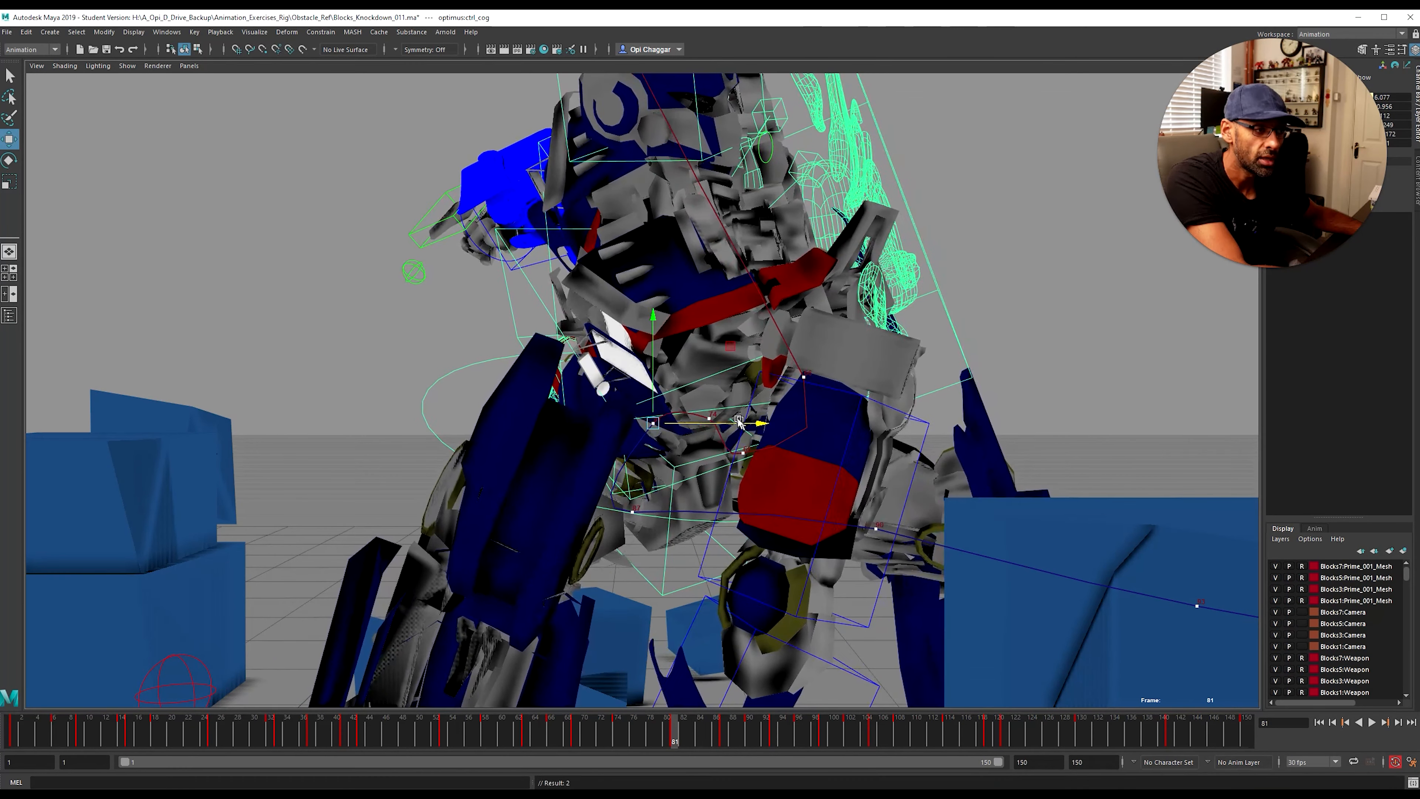
# Step: Play back the animation in a wide view and scrub past the second strike to review the whole COG arc
pyautogui.scroll(-10, 735, 419)
pyautogui.moveTo(670, 732); pyautogui.dragTo(357, 741)
pyautogui.hotkey('alt', 'v')
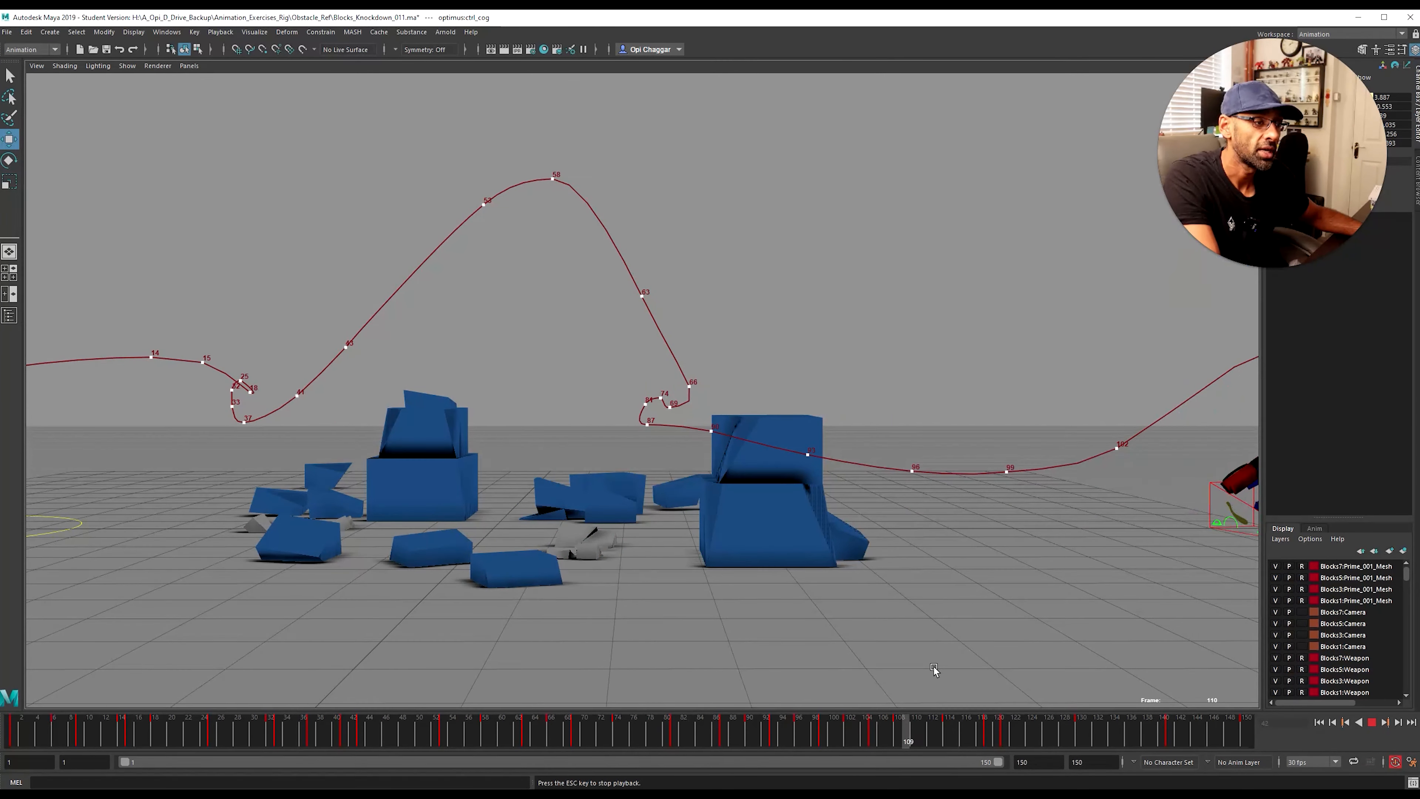
pyautogui.moveTo(875, 733); pyautogui.dragTo(754, 729)
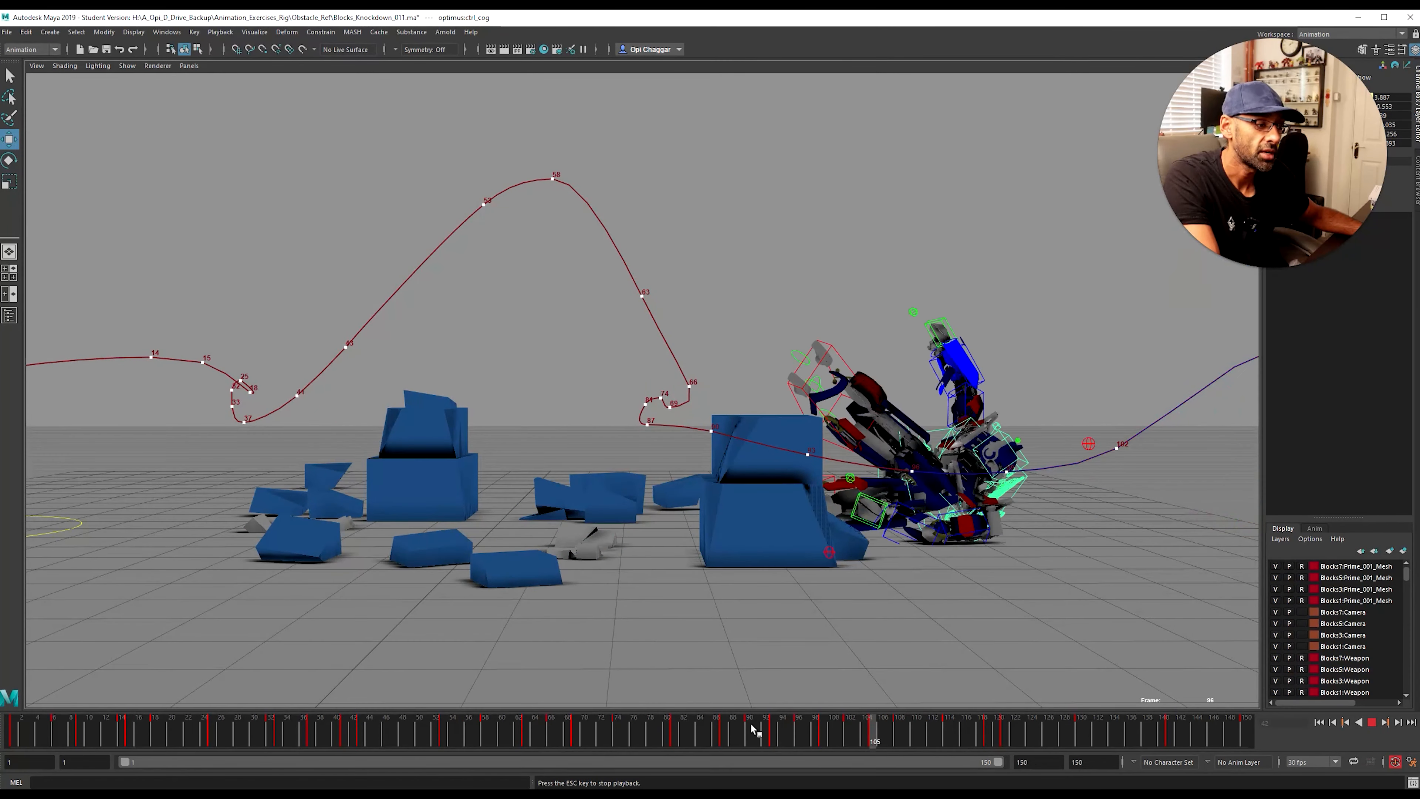